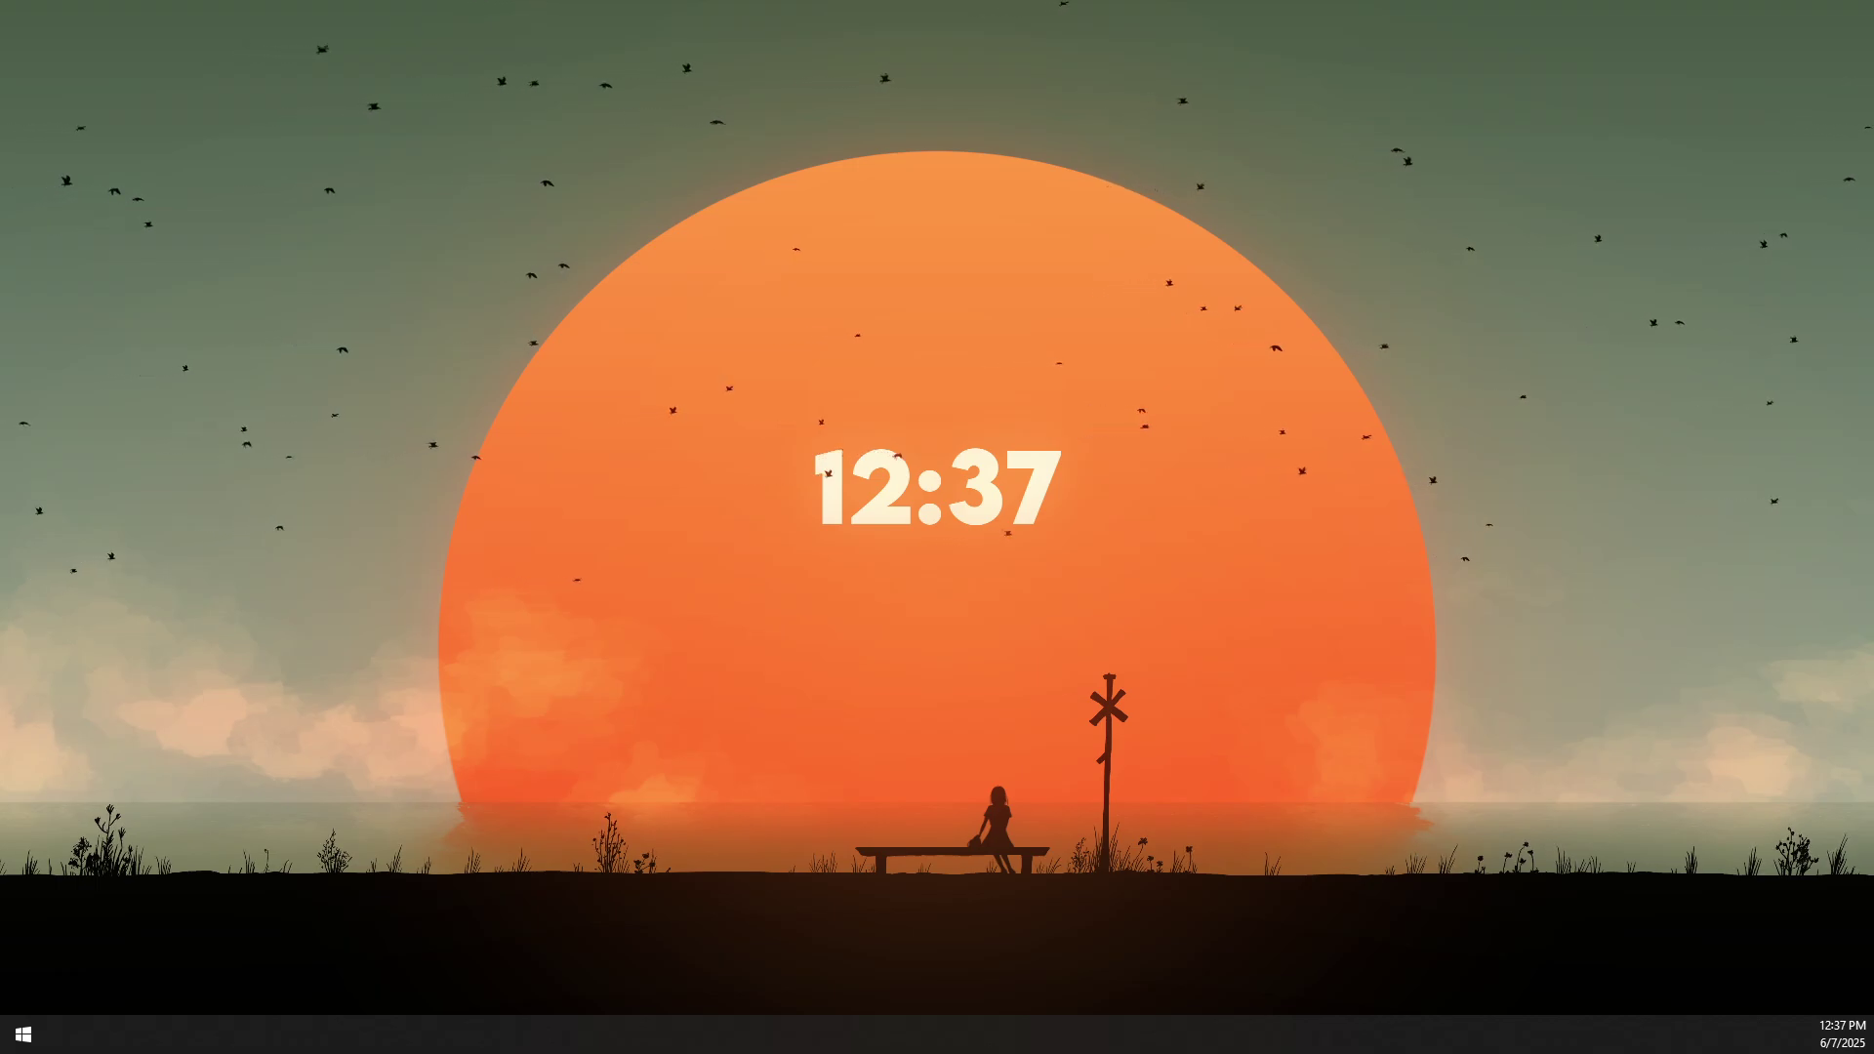
- Open the Win+X power user menu from the Start button
right_click(23, 1035)
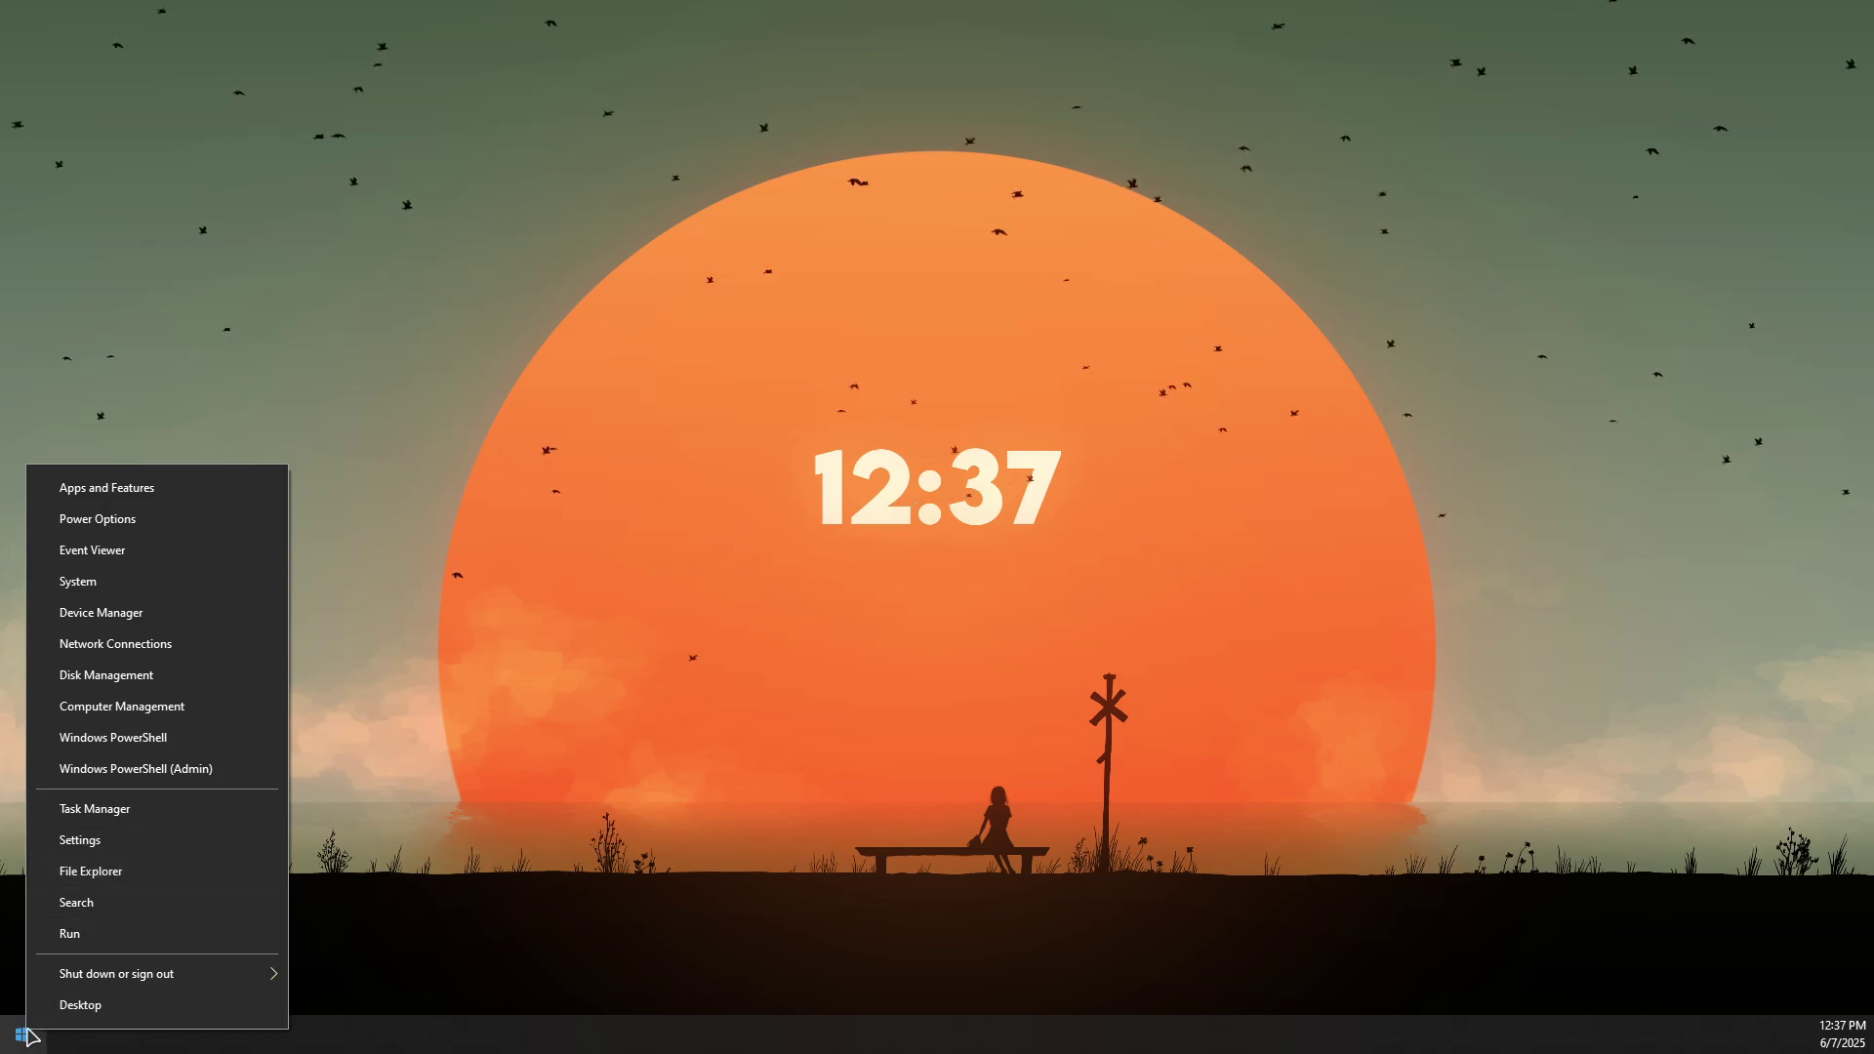
- In Time & Language settings, turn on automatic time zone and sync the clock now
click(80, 839)
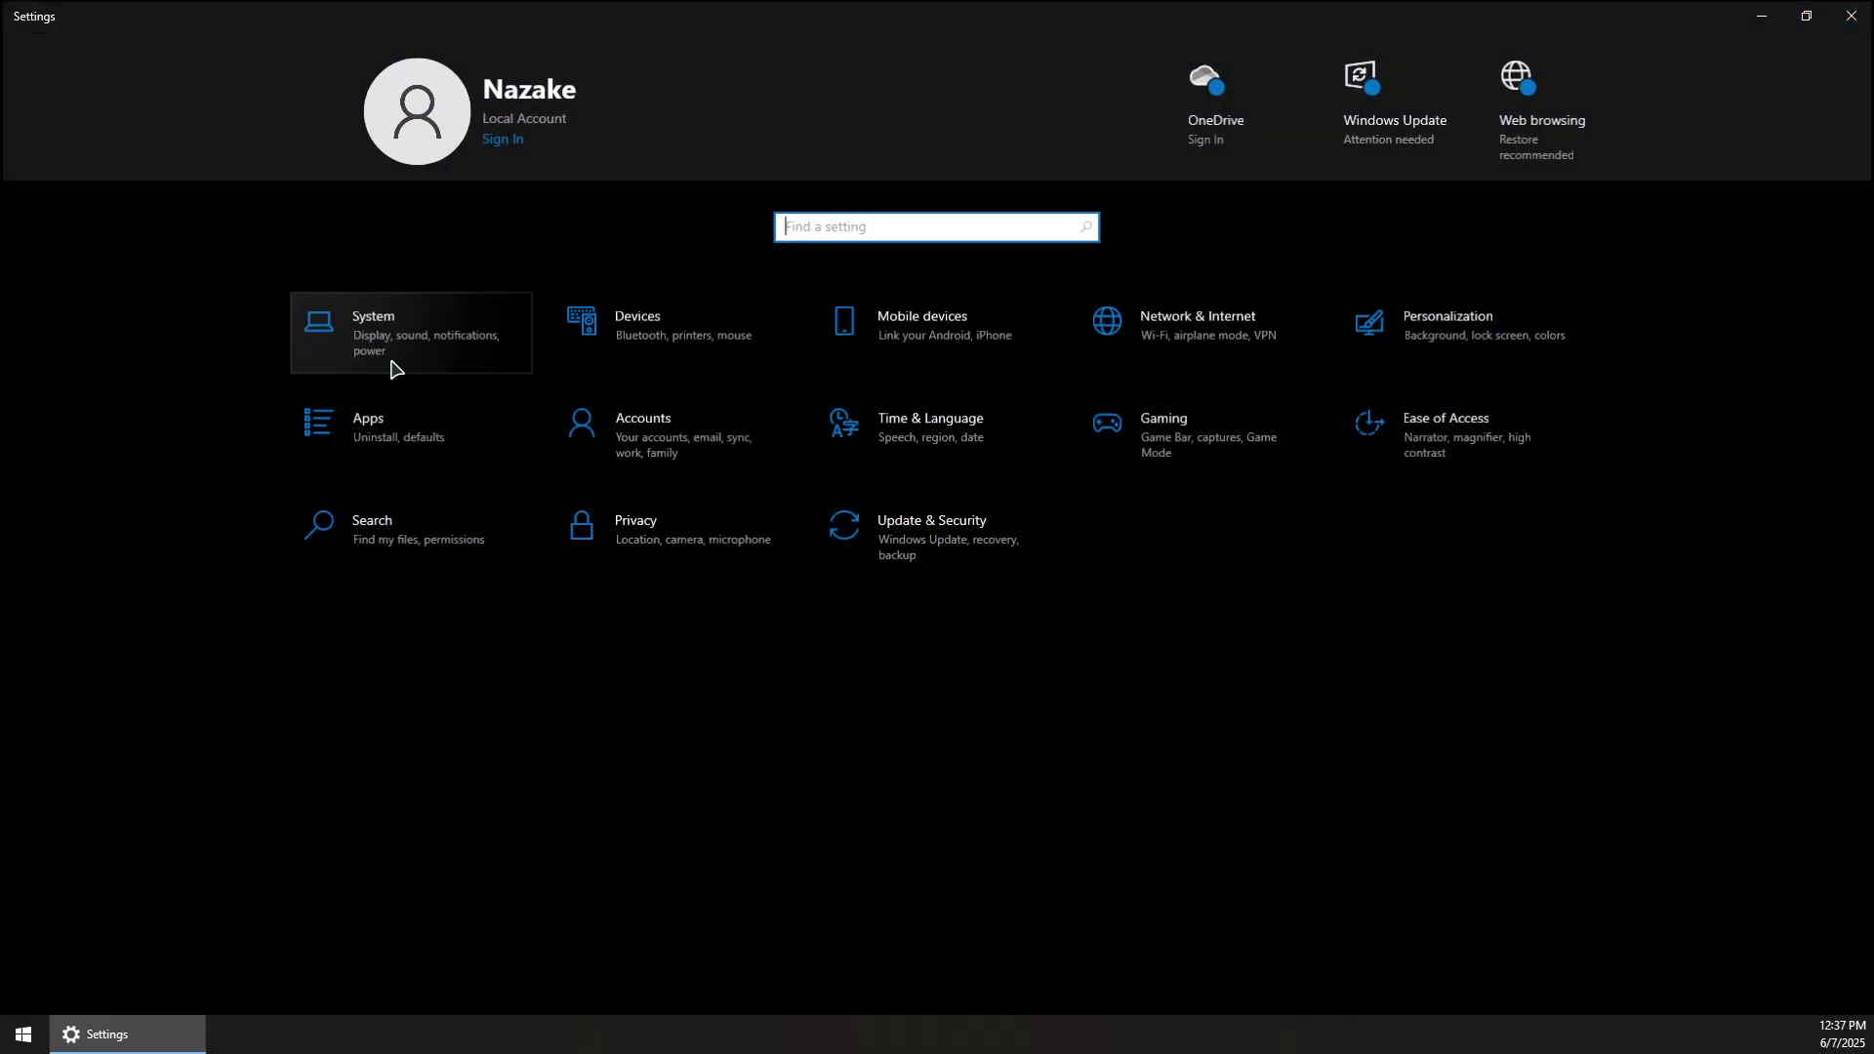
click(893, 441)
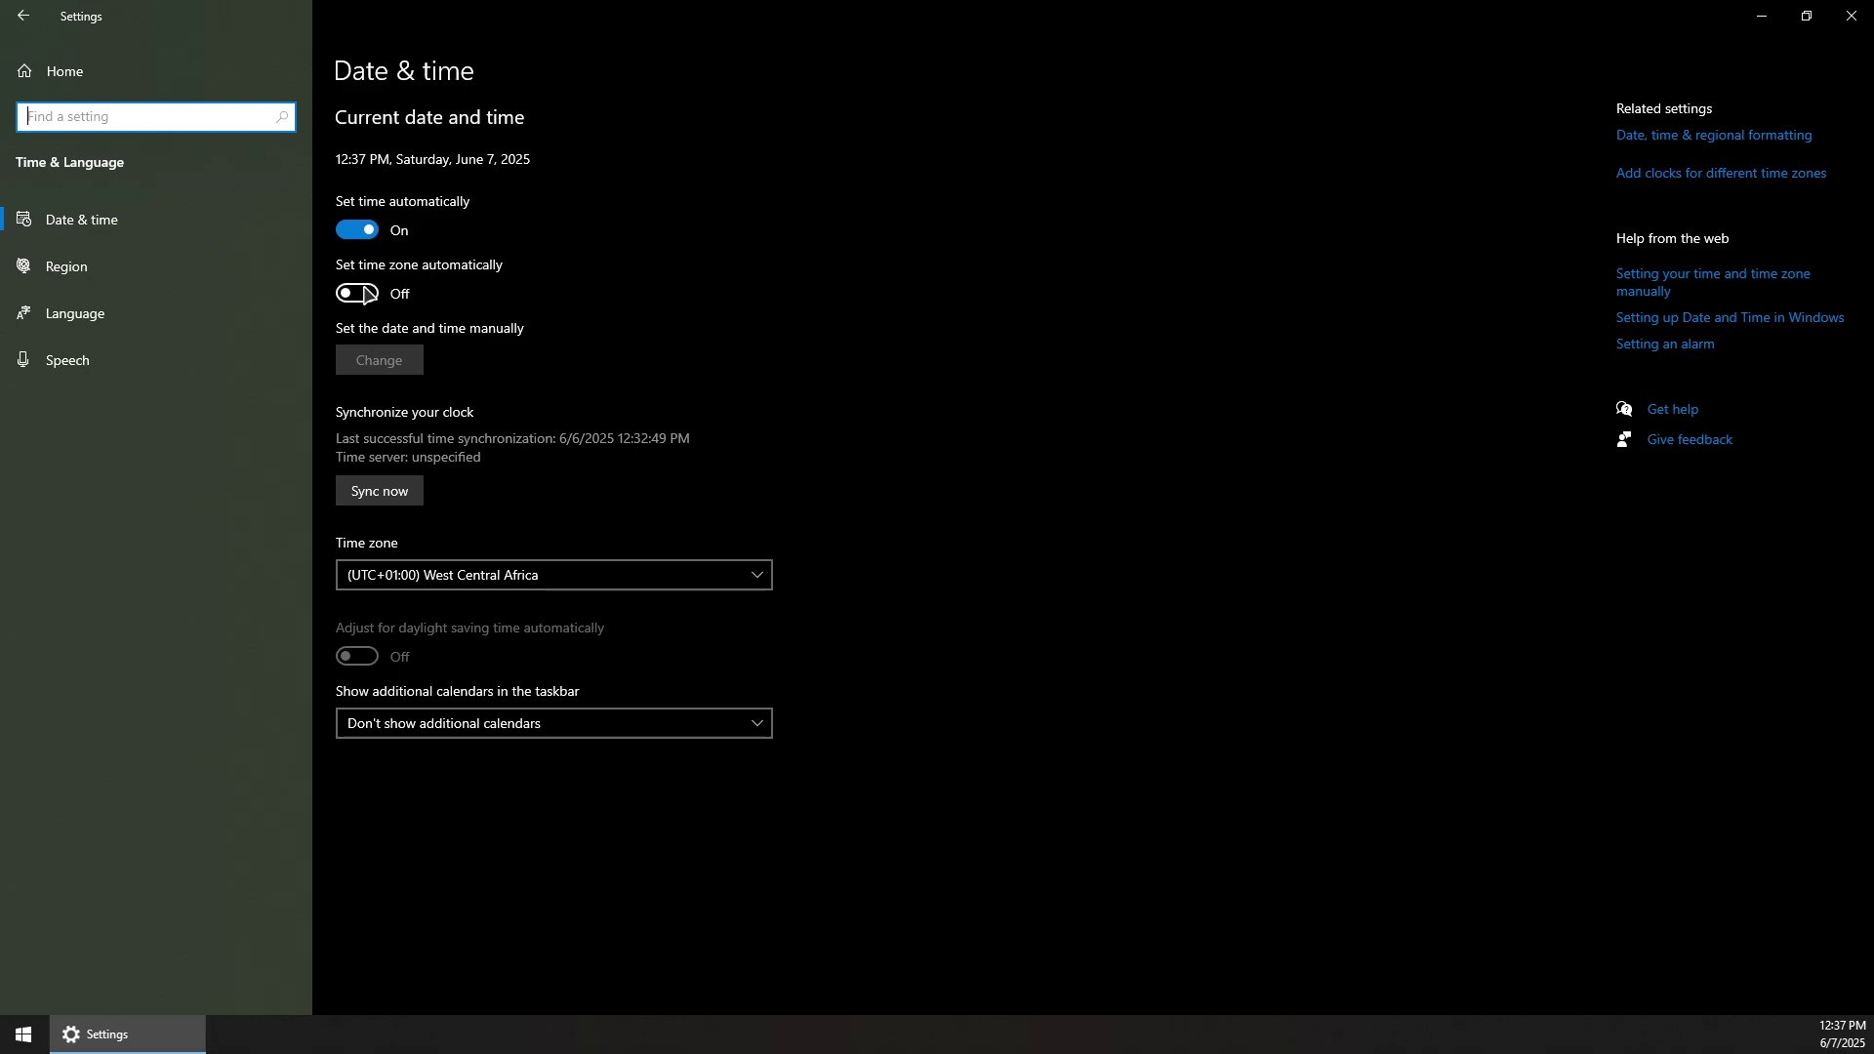
click(358, 294)
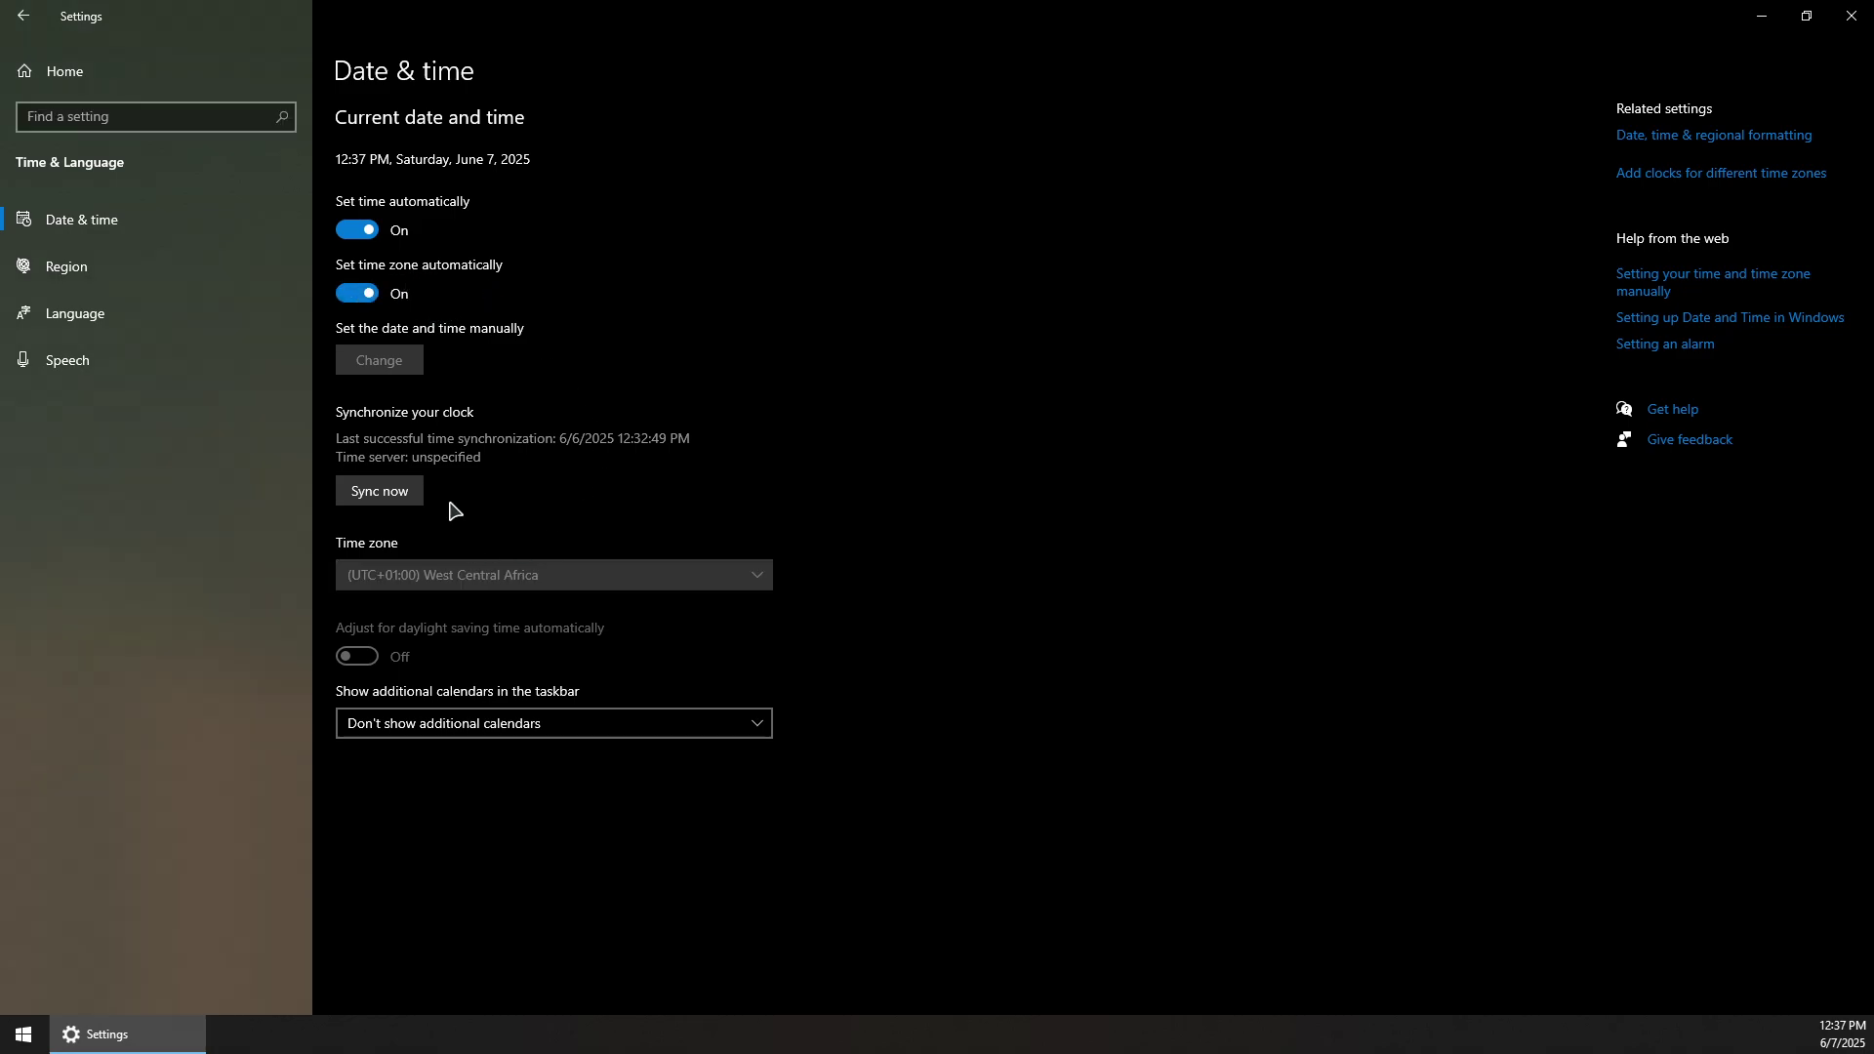
click(378, 492)
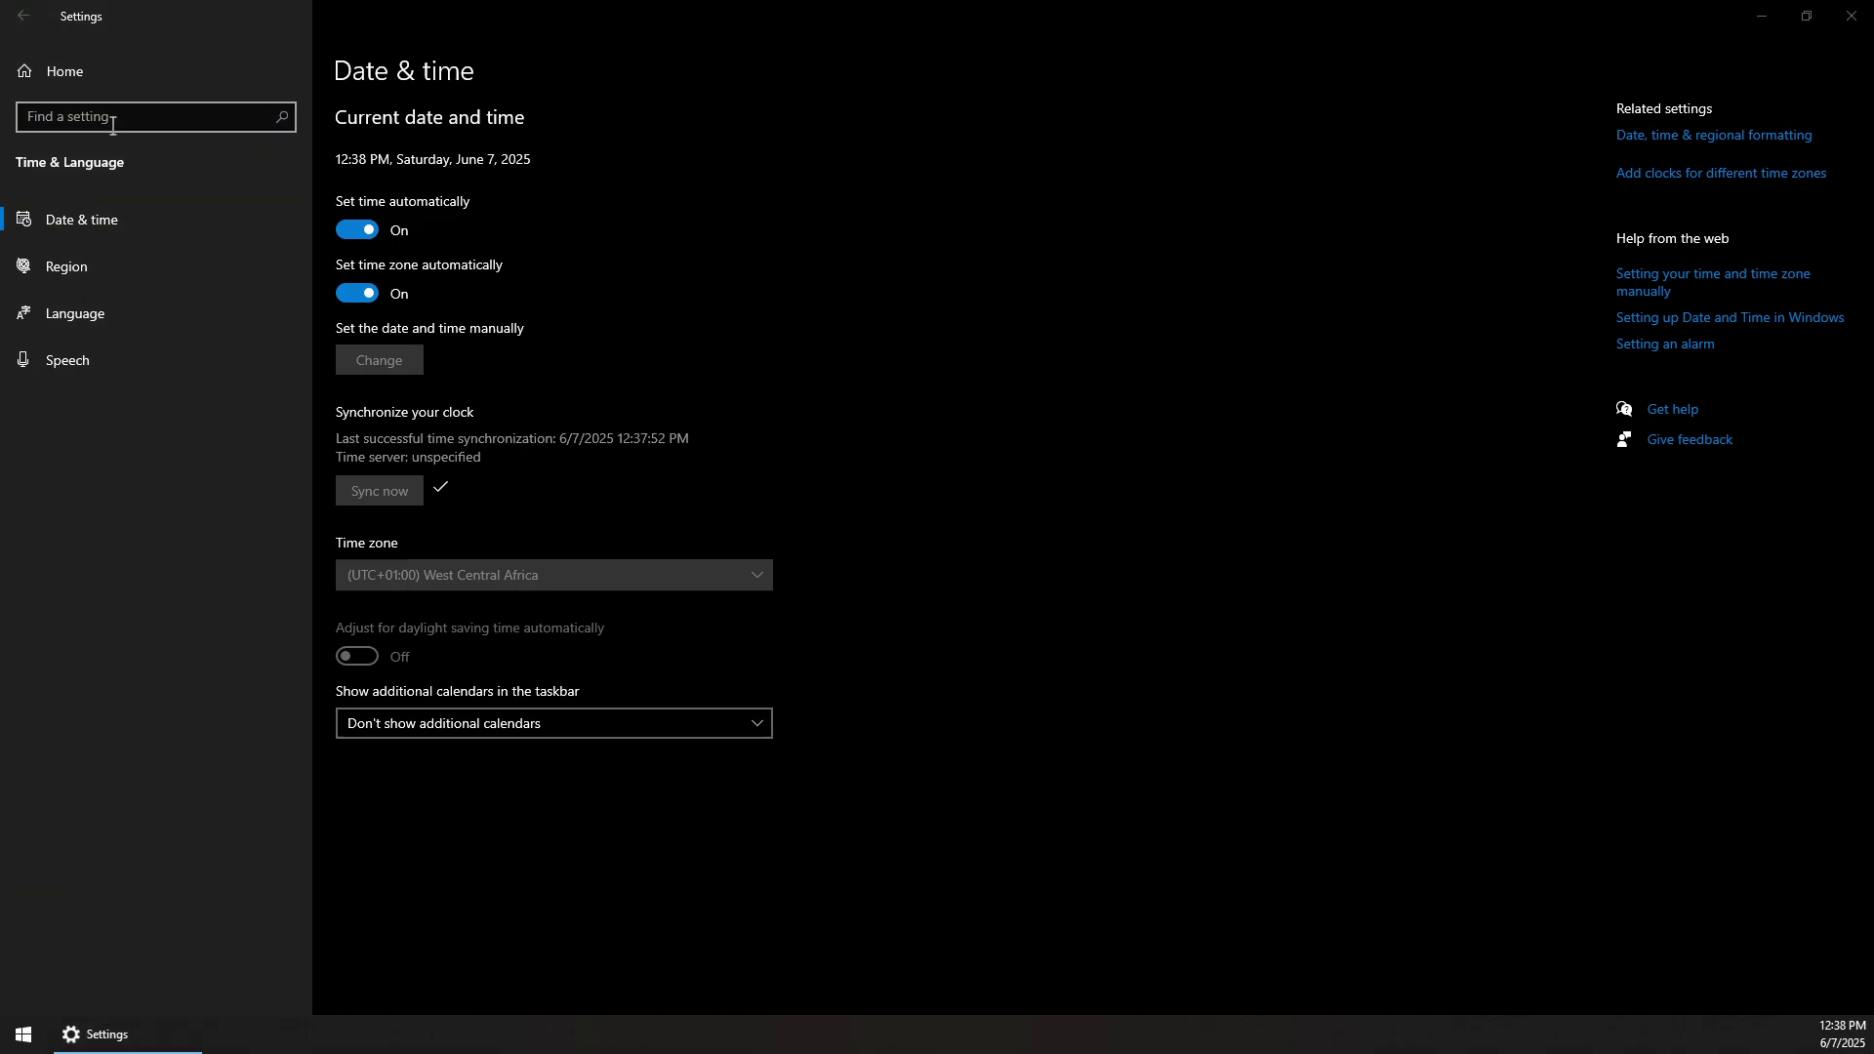
- Open the network adapter list via Network & Internet > Change adapter options
click(23, 14)
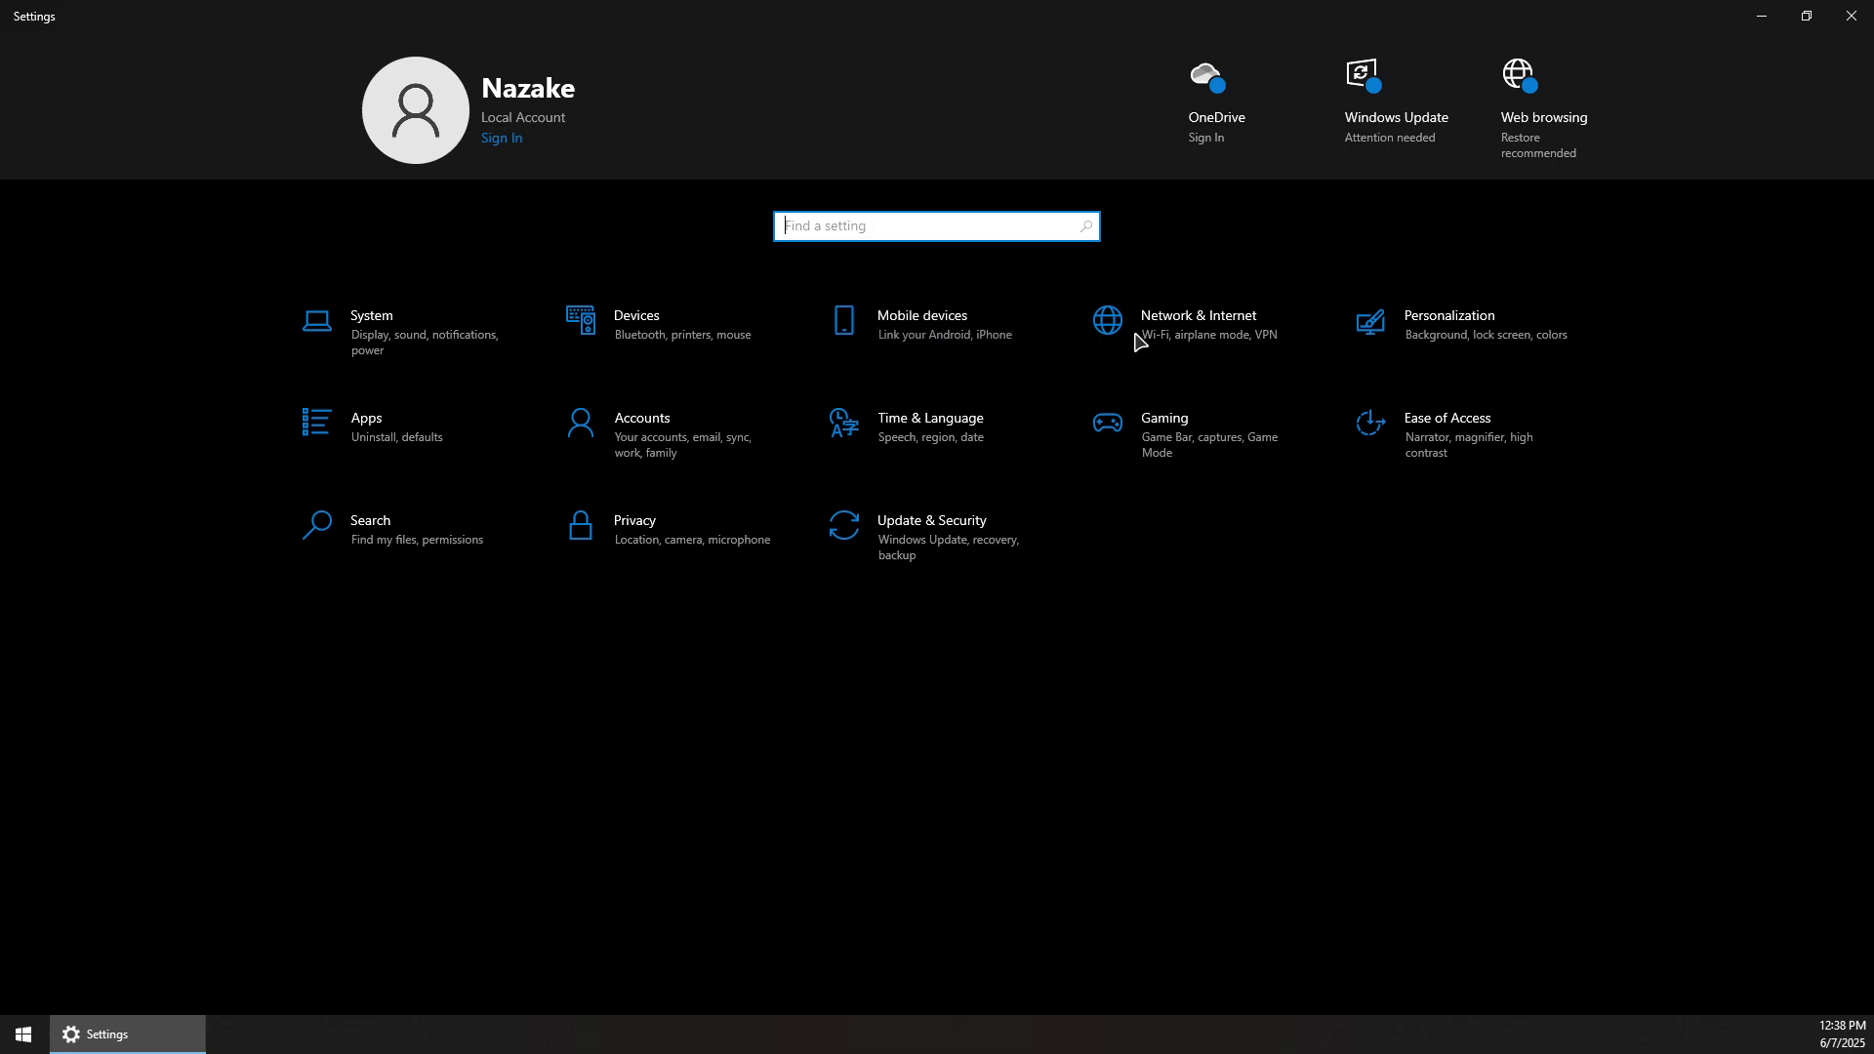
click(1215, 323)
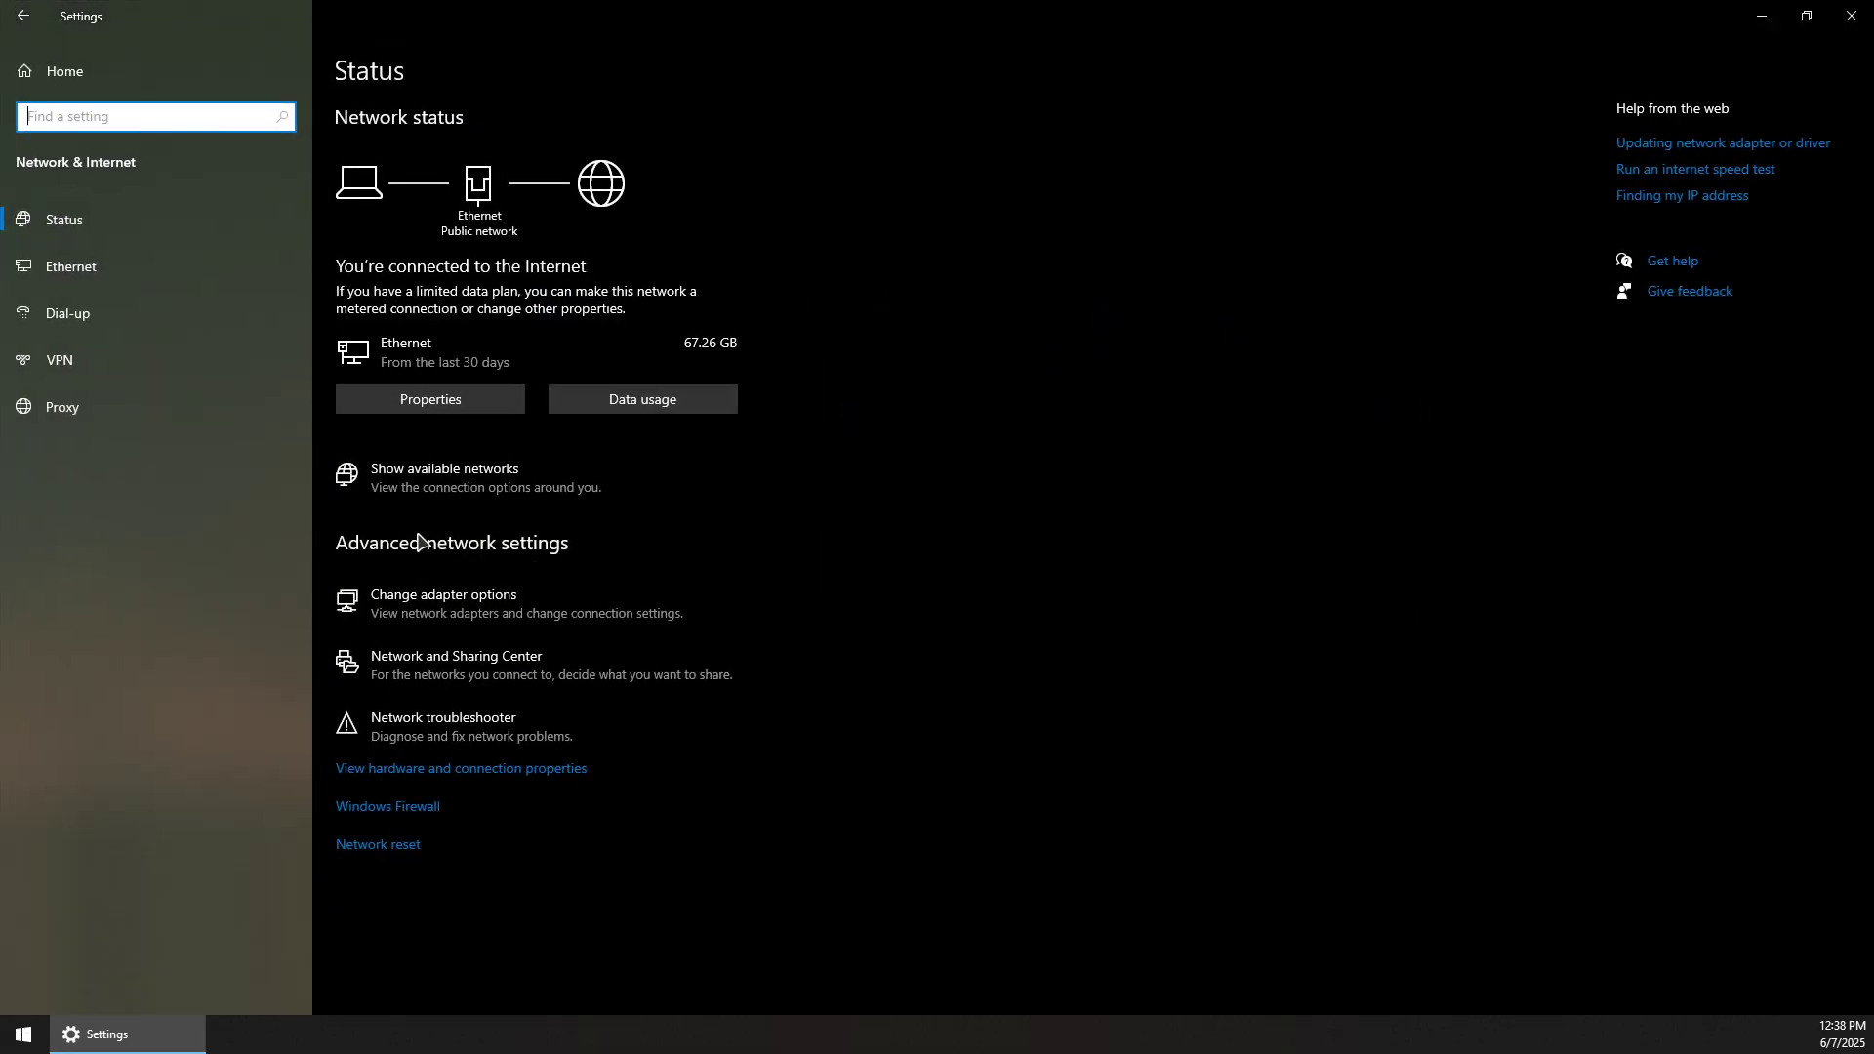
click(461, 610)
- Open the Ethernet adapter's Properties and its Internet Protocol Version 4 (TCP/IPv4) settings
click(112, 129)
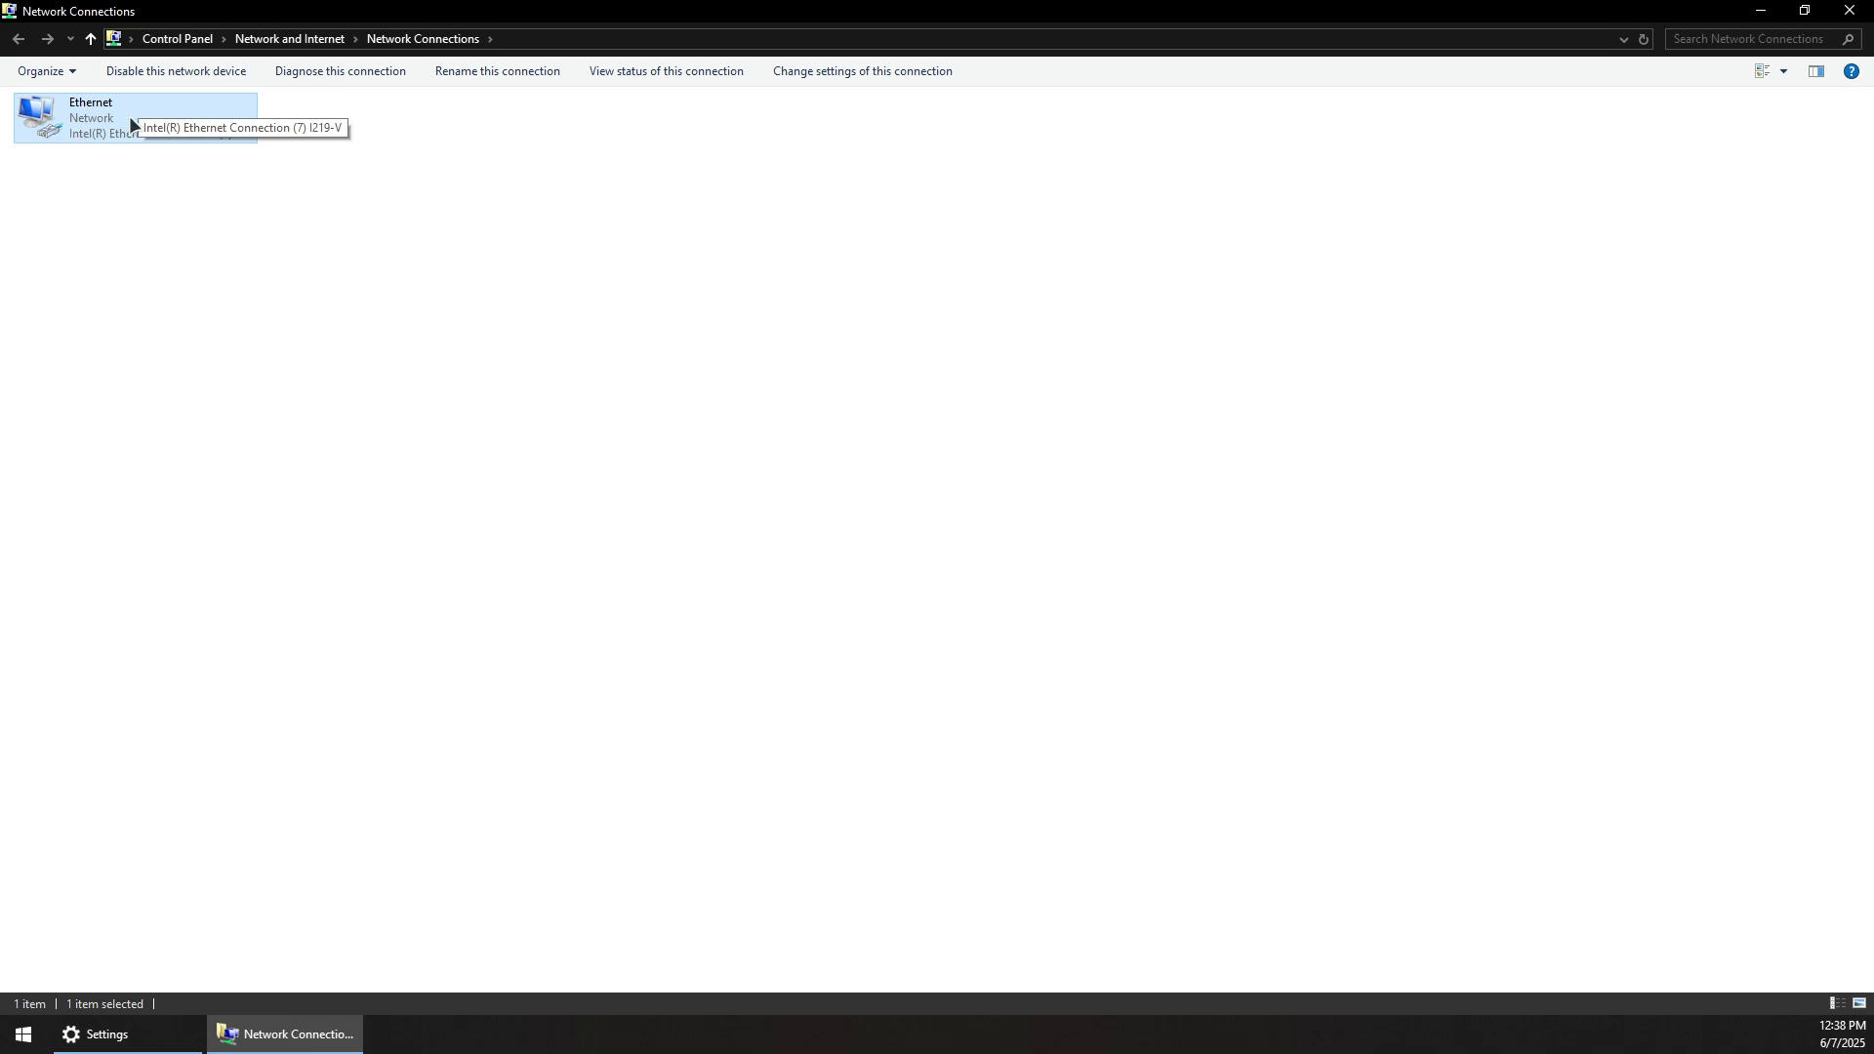
right_click(94, 121)
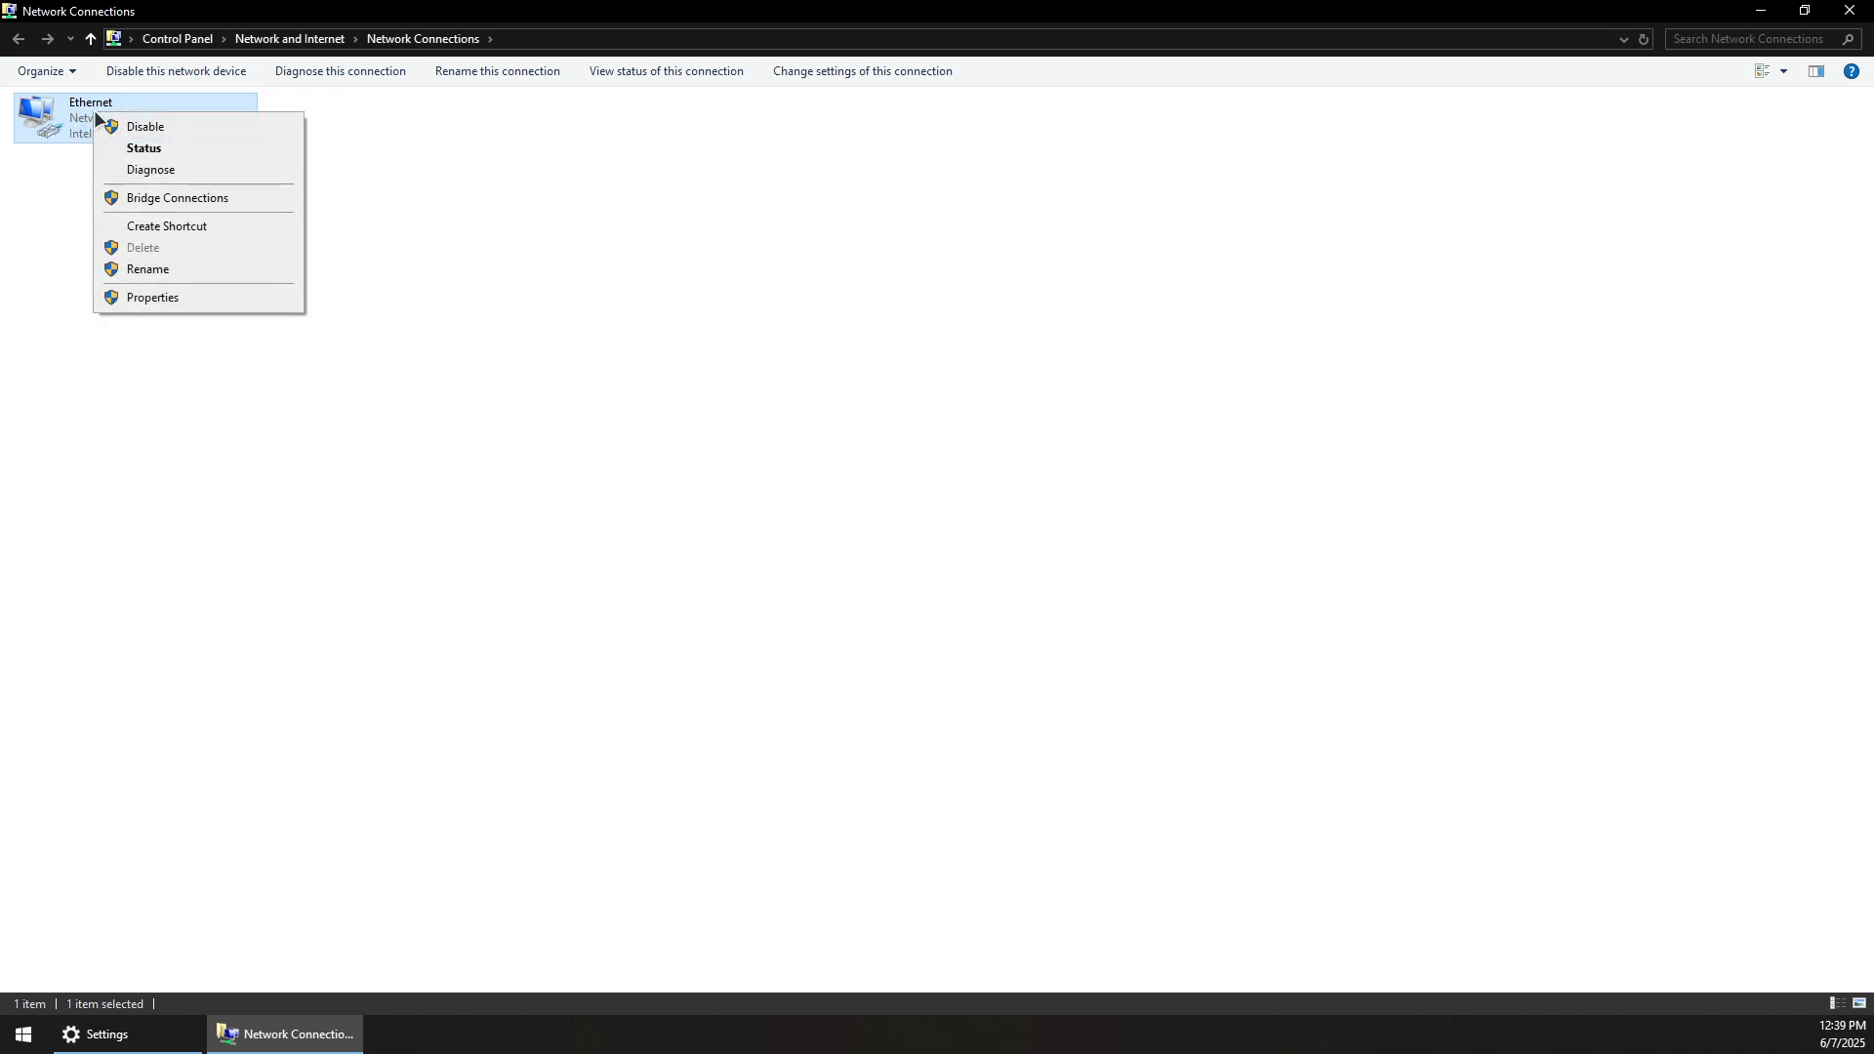
click(166, 295)
click(176, 296)
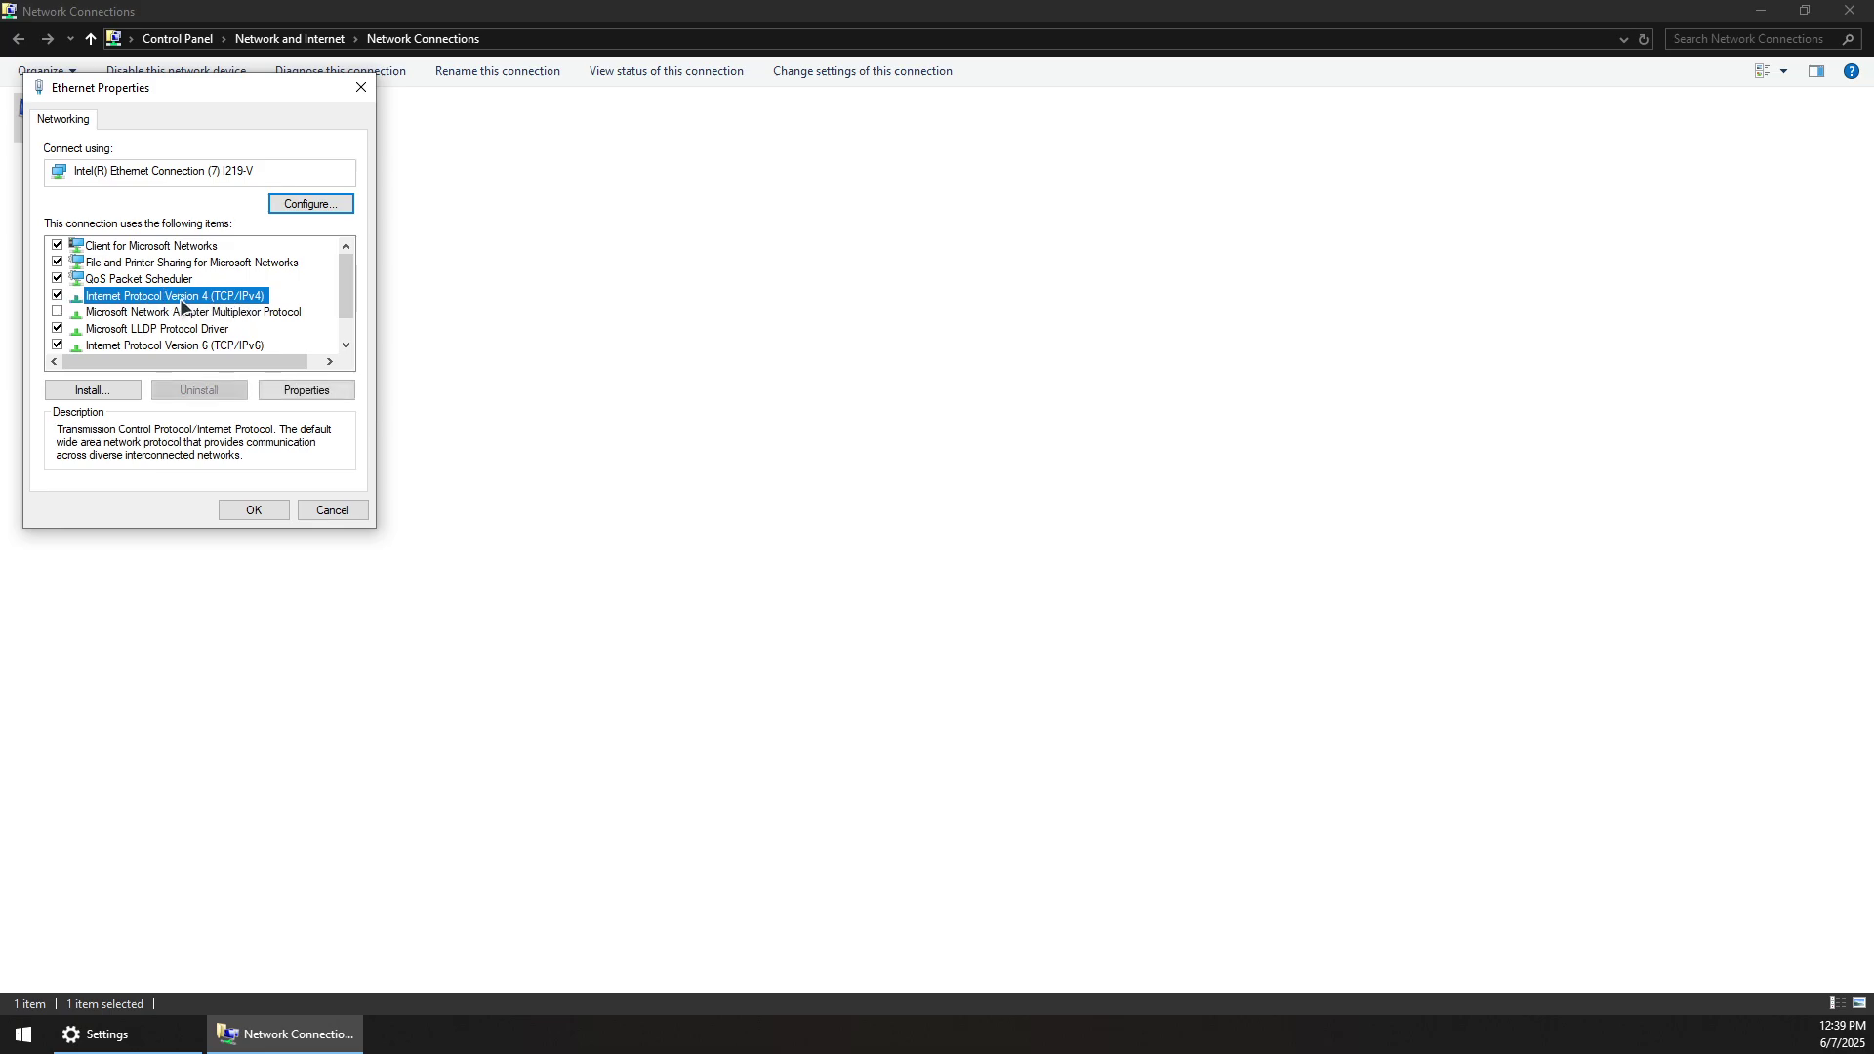
double_click(123, 302)
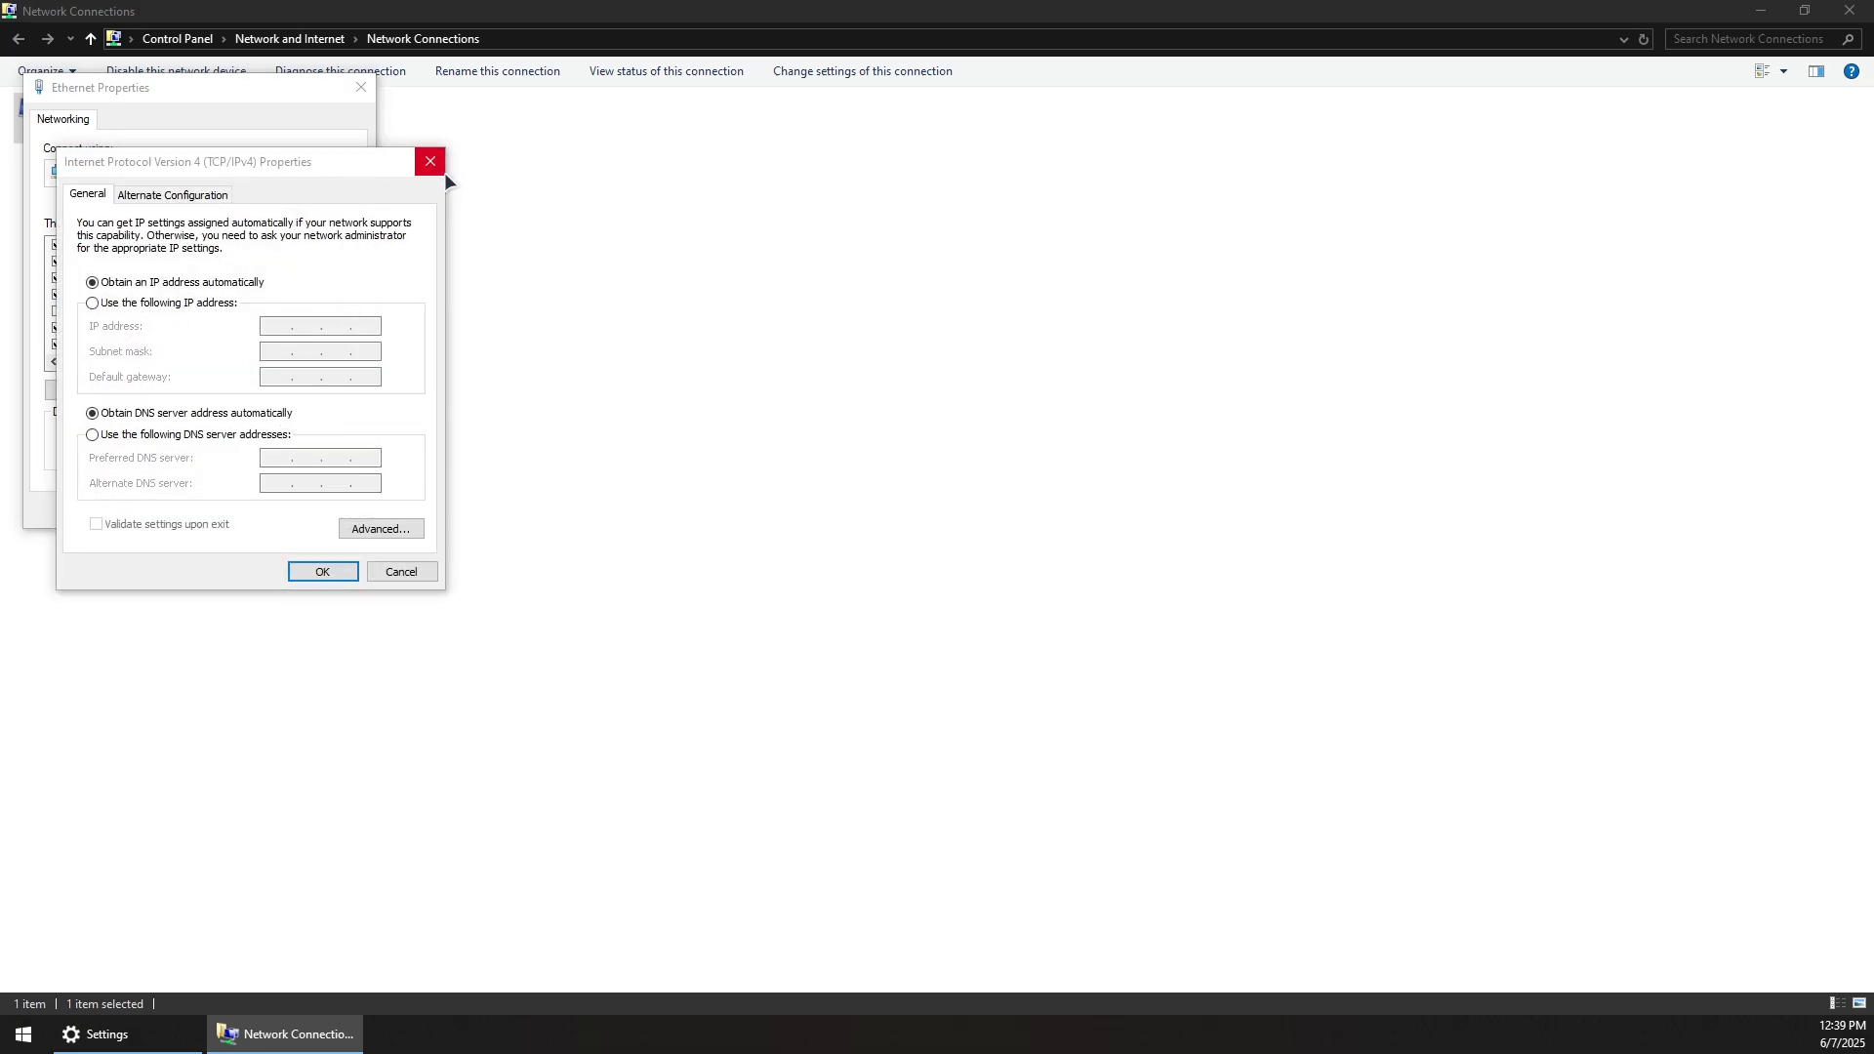
- Set the Ethernet IPv4 DNS servers manually to 8.8.8.8 and 8.8.4.4
drag(252, 163, 741, 175)
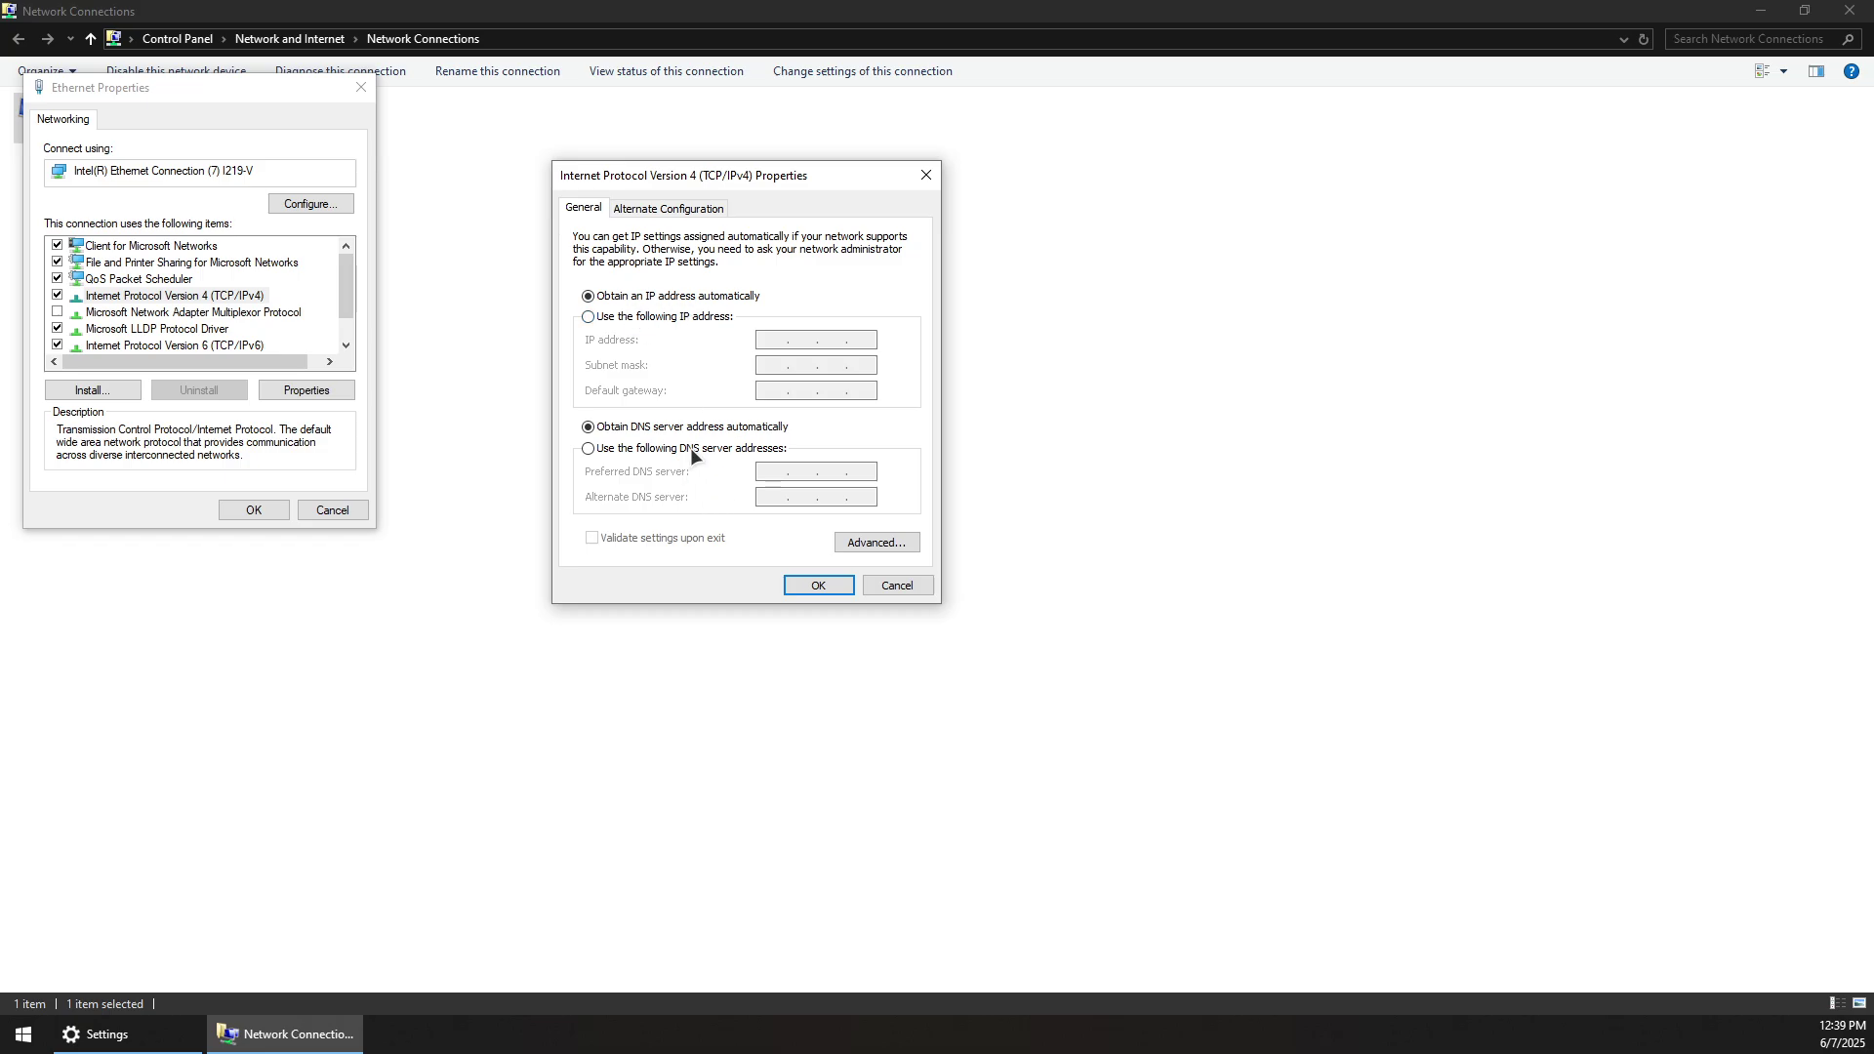
click(609, 446)
text(8.8.8.)
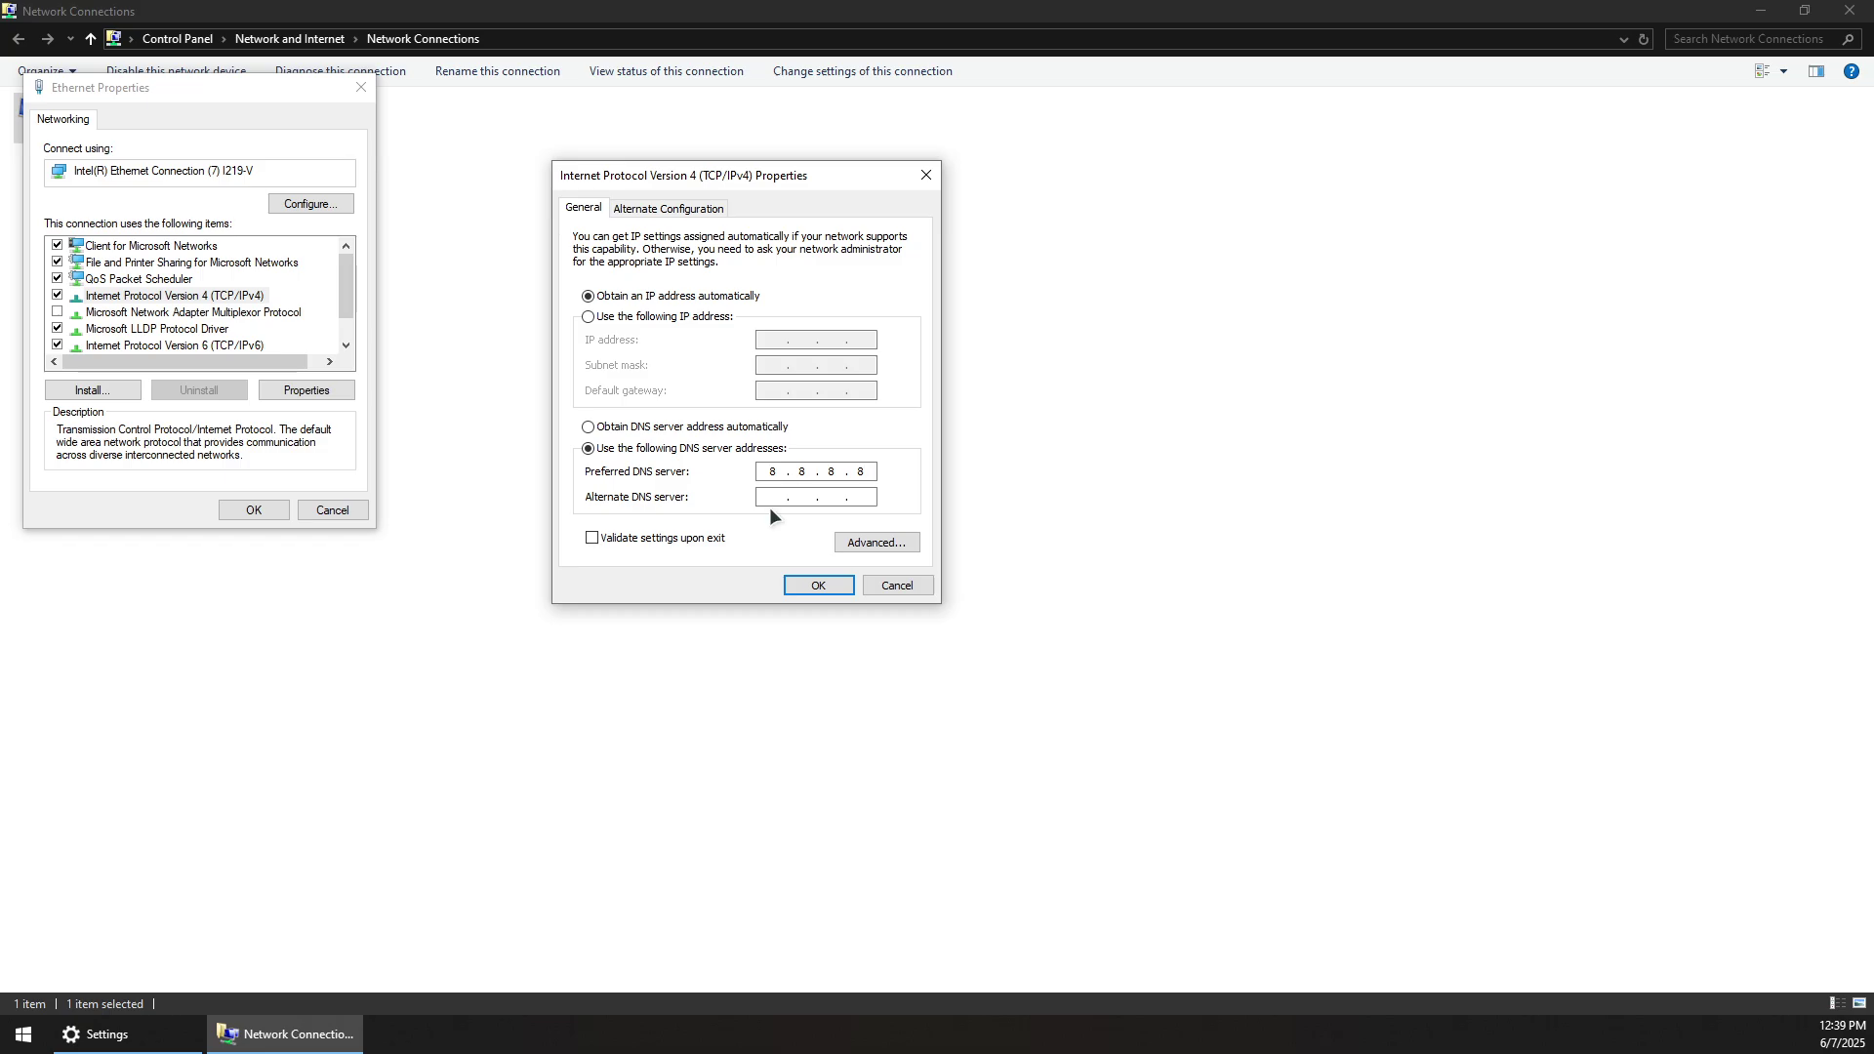
text(833)
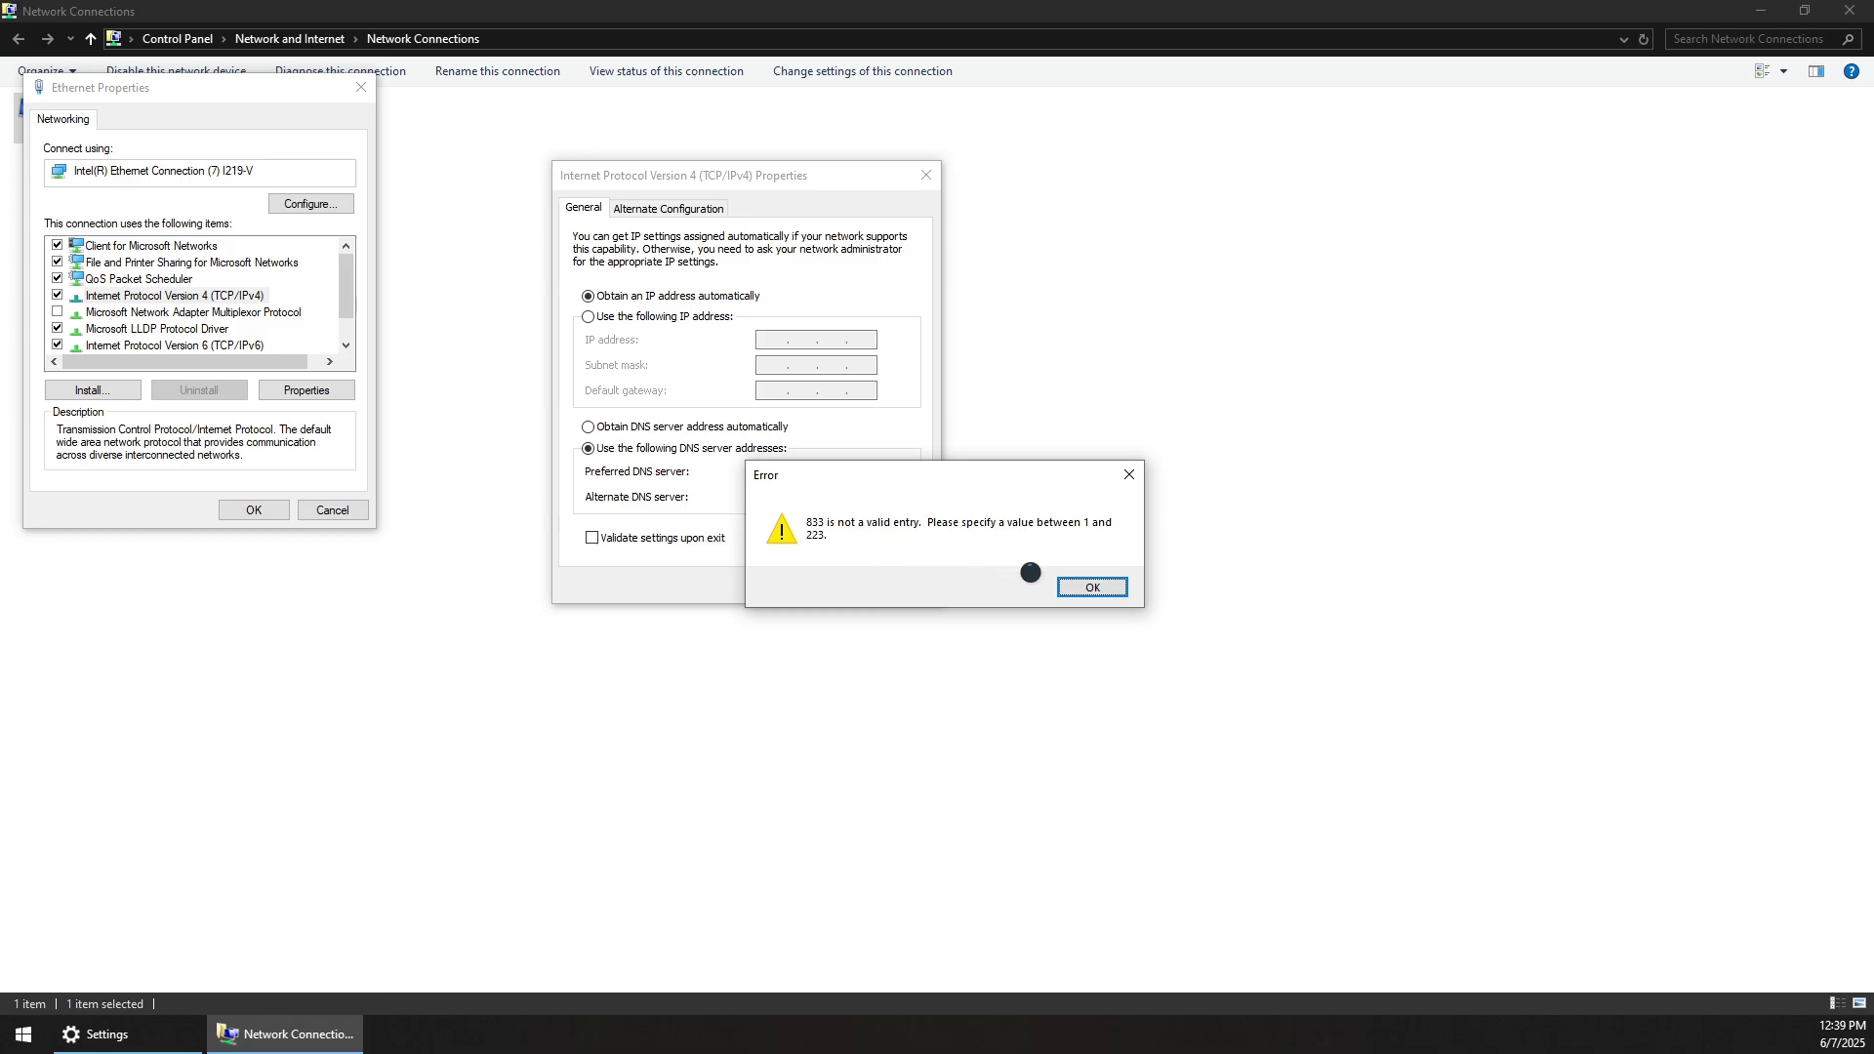
key(Return)
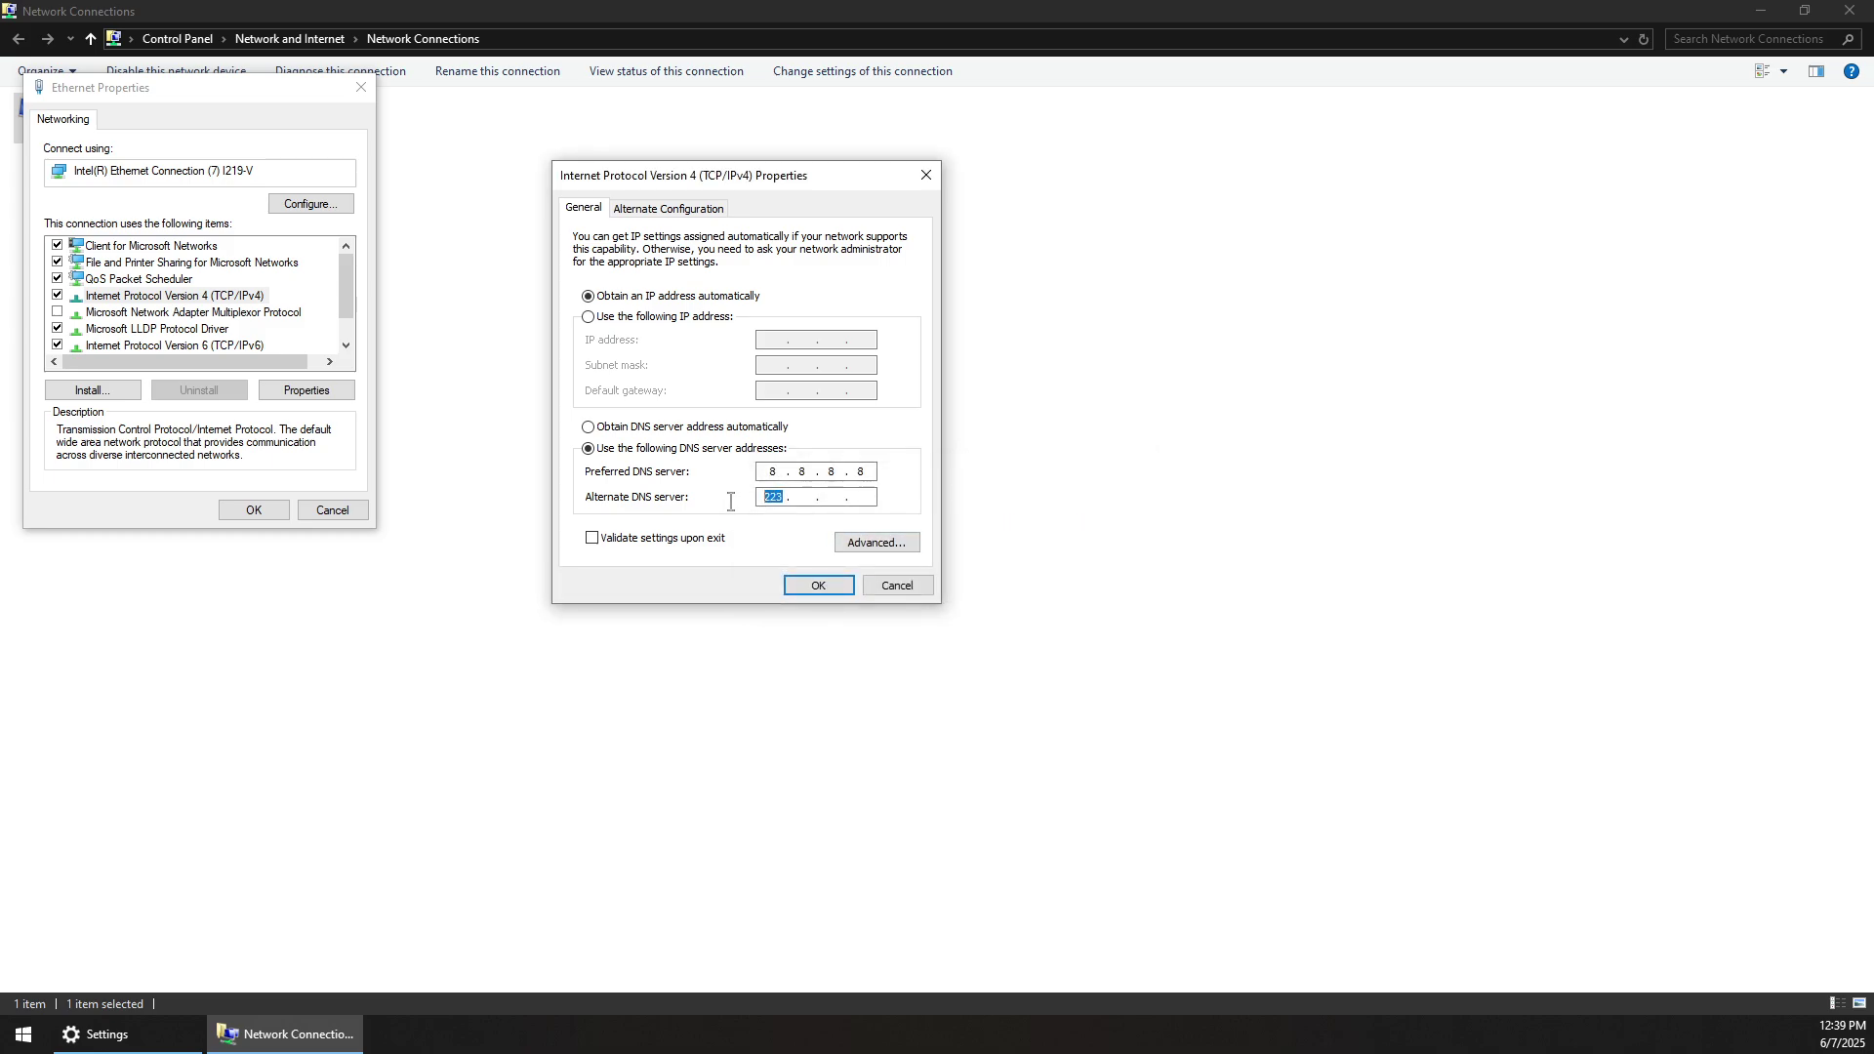
text(4)
click(819, 586)
- Close the Ethernet properties, Network Connections and Settings windows
click(249, 510)
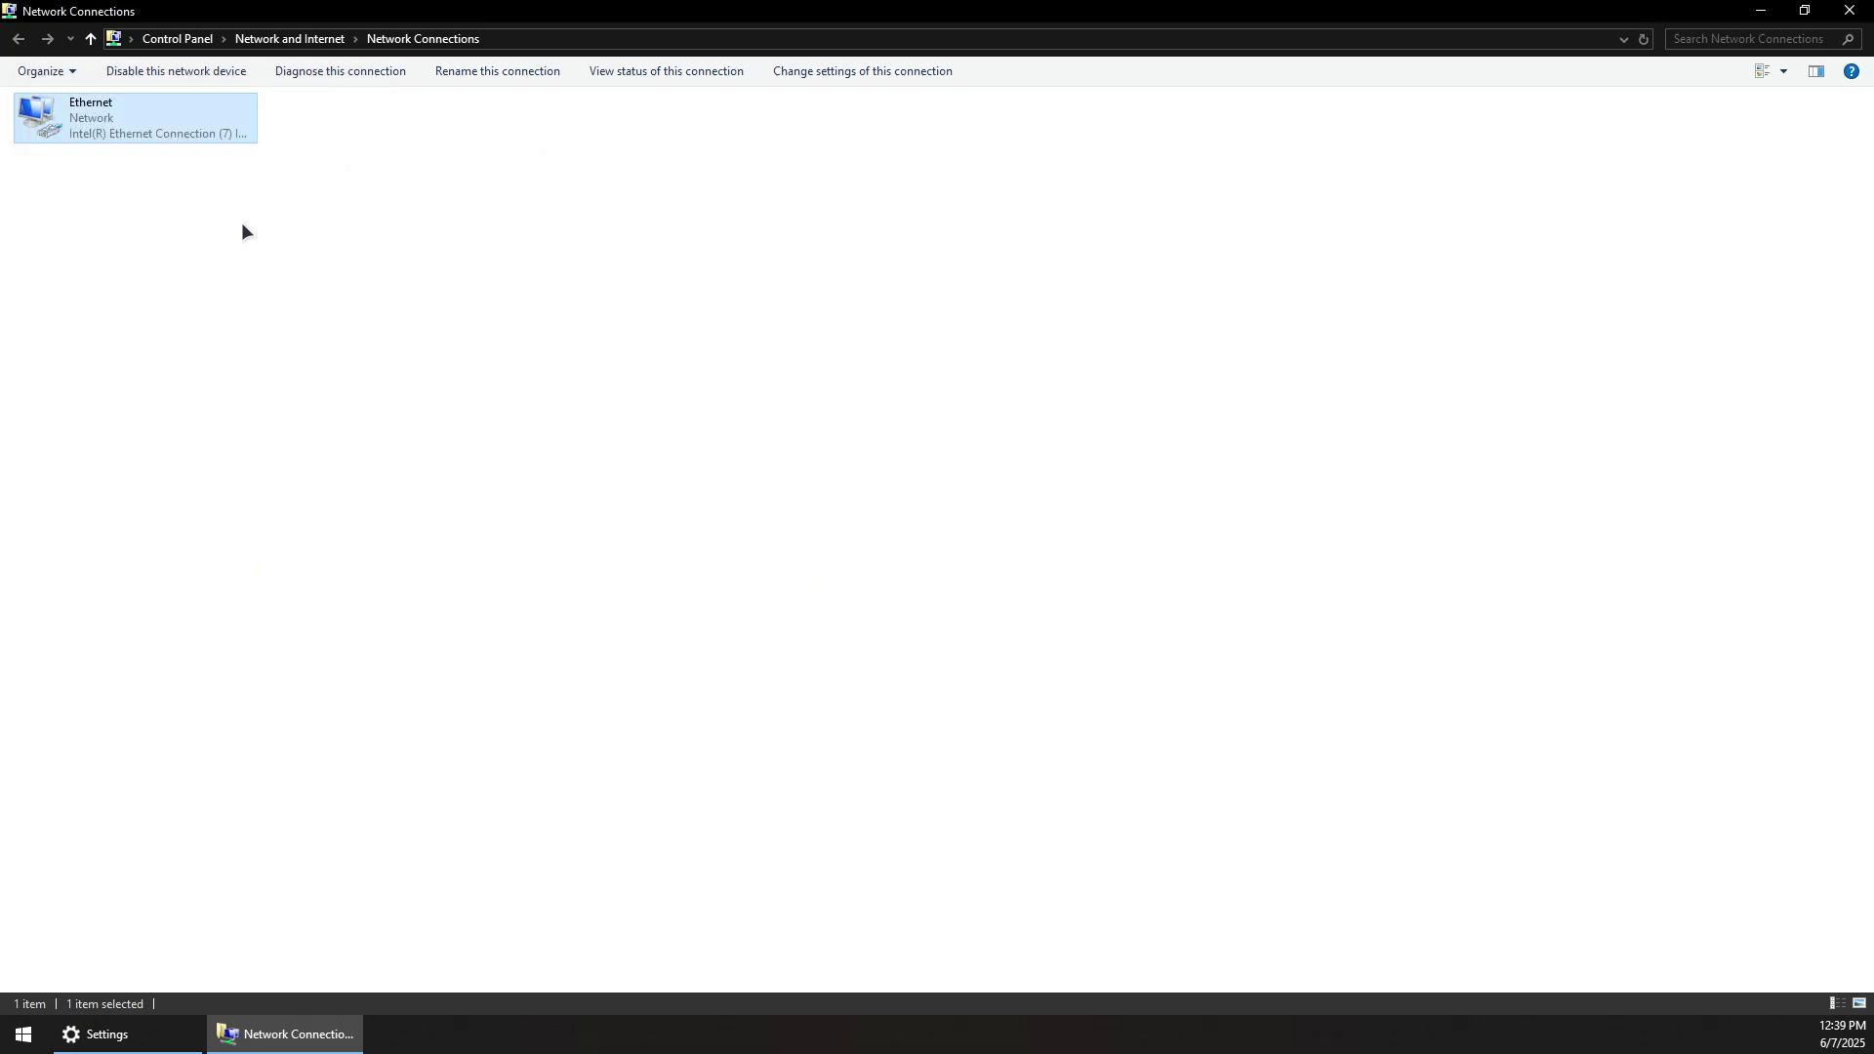
click(1847, 10)
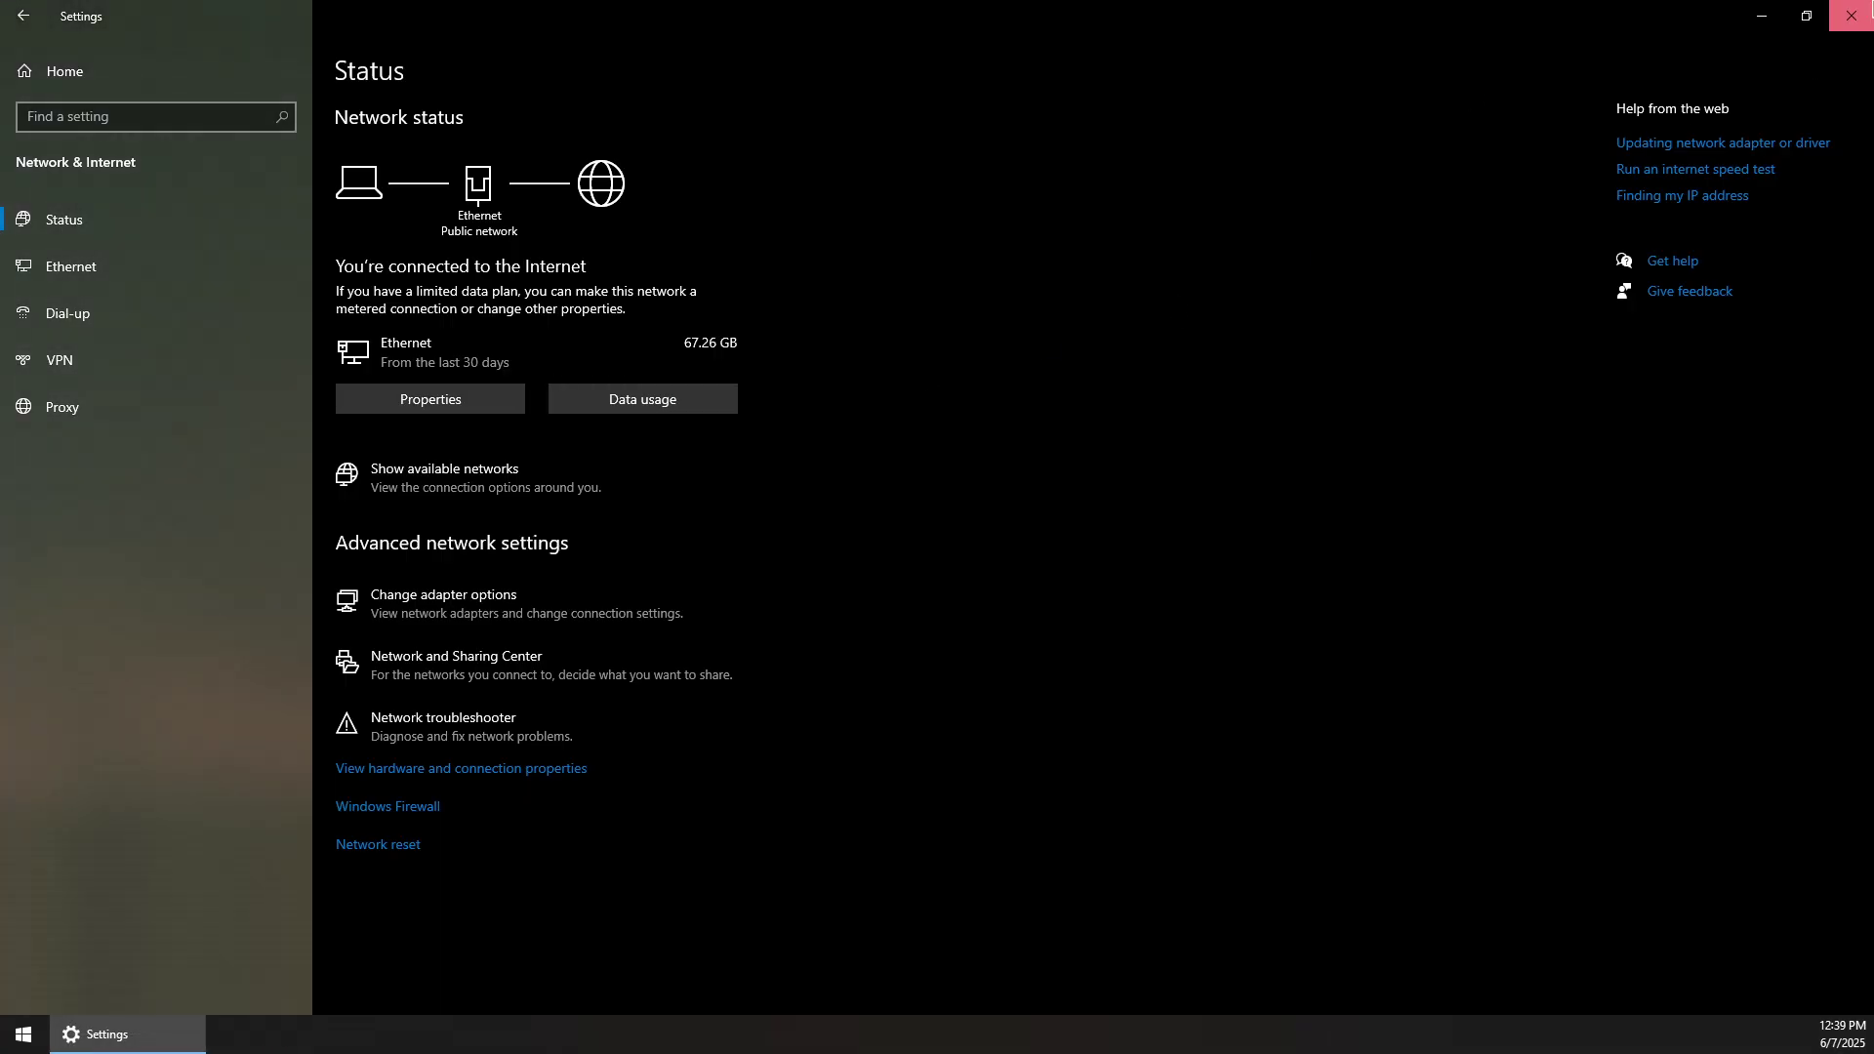
click(1848, 11)
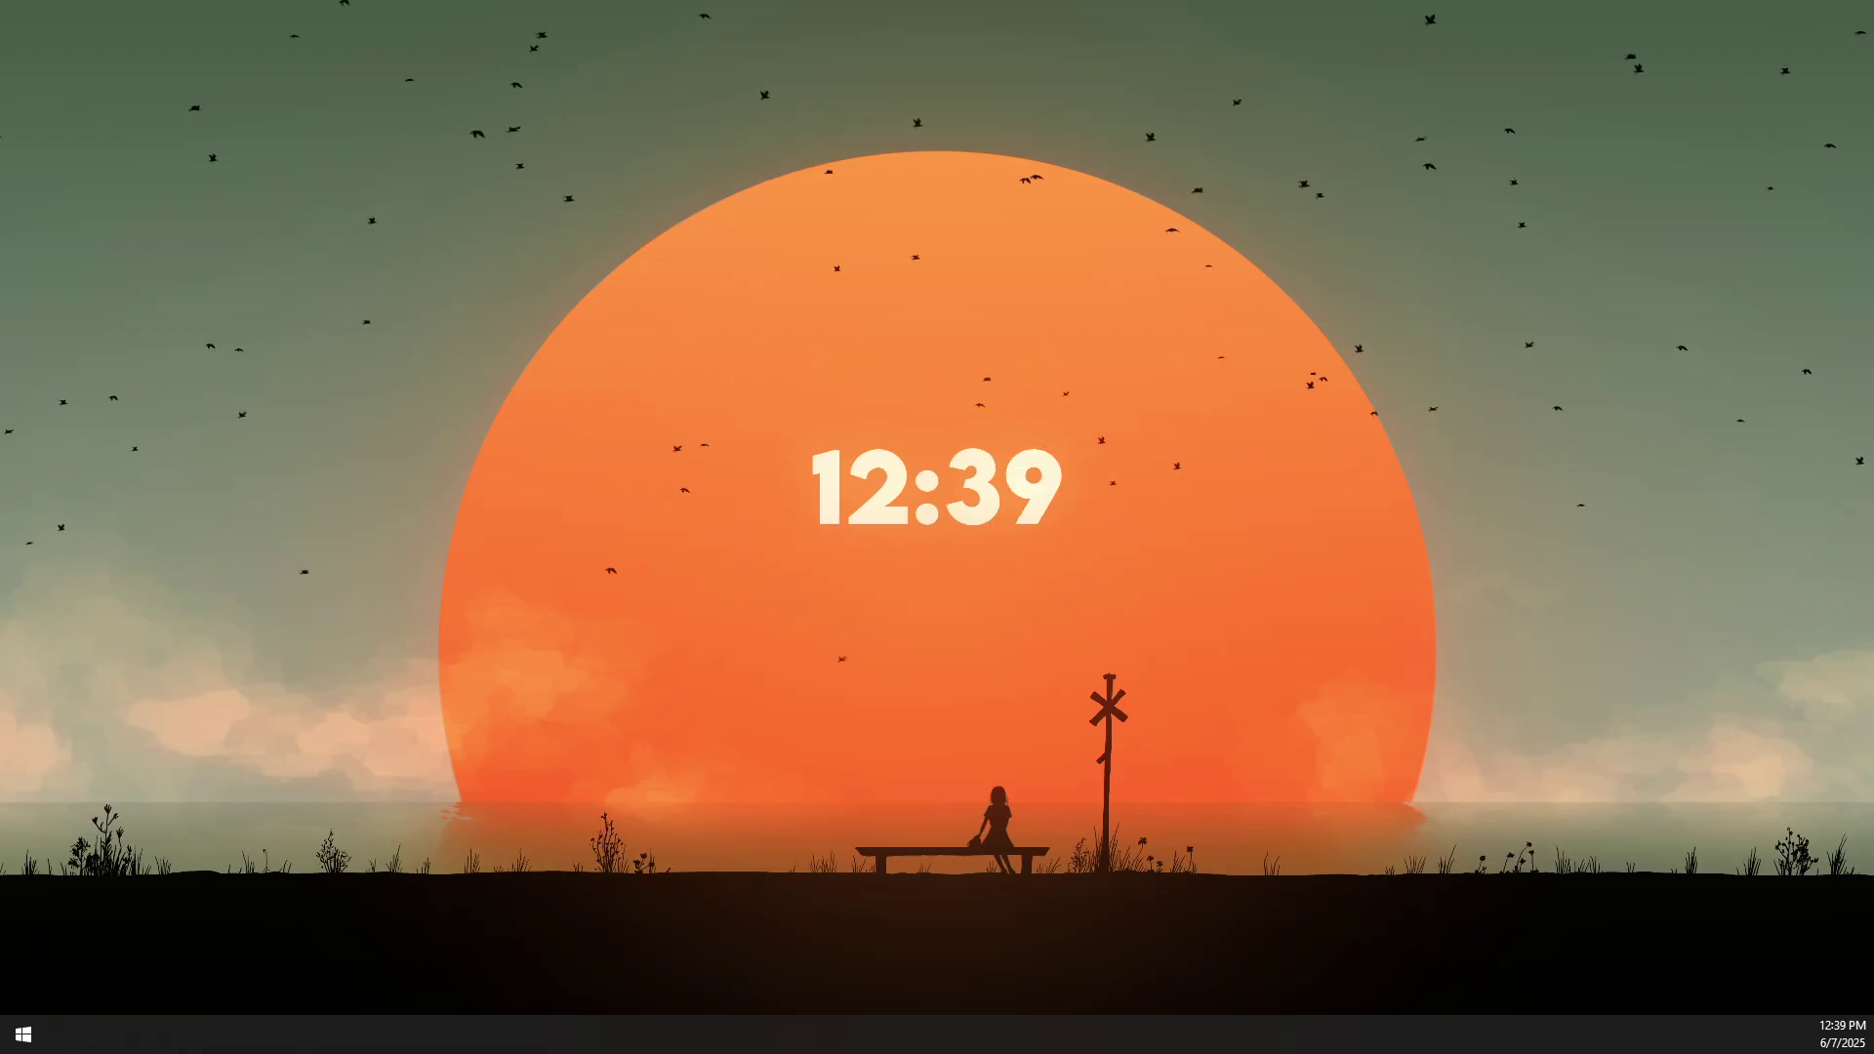